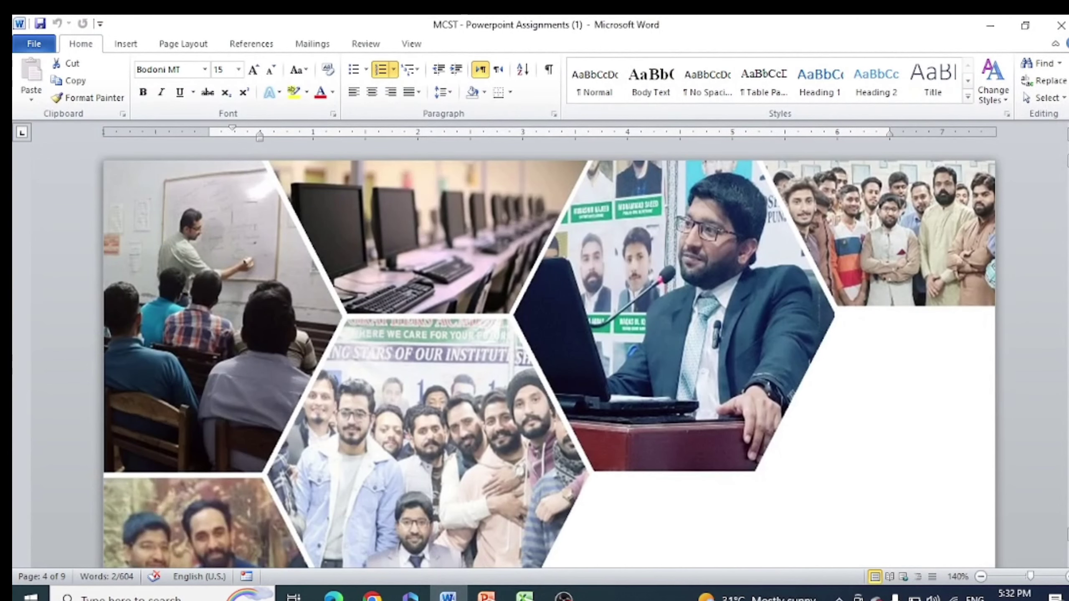
Step: Scroll the Word document down to the Assignment No. 03 brief
scroll(547, 353, down, 1)
scroll(547, 353, down, 2)
scroll(547, 353, down, 2)
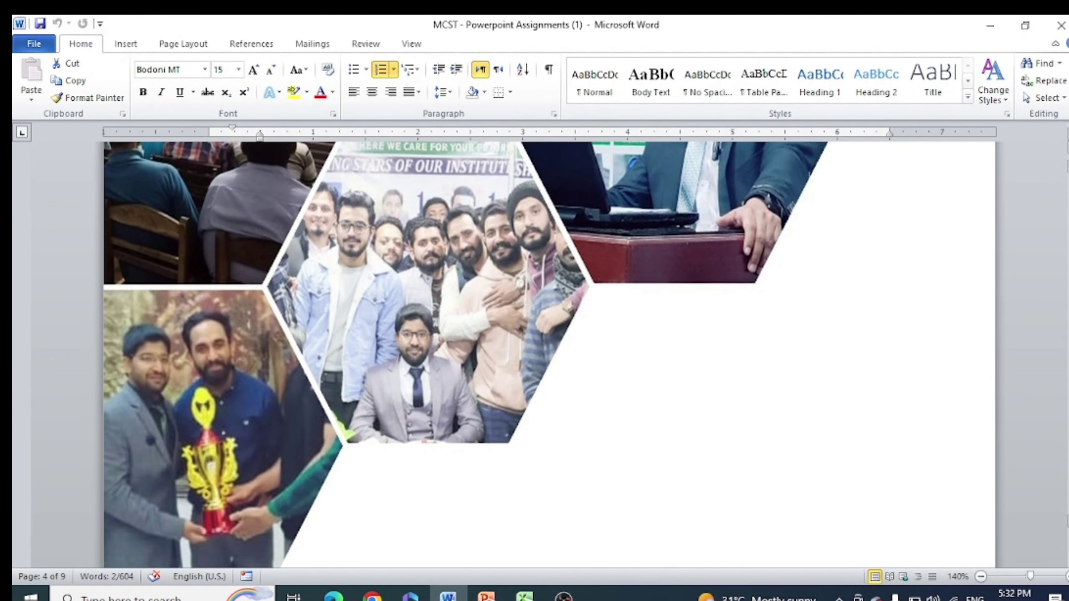
scroll(546, 353, down, 2)
scroll(546, 354, down, 2)
scroll(547, 353, down, 2)
scroll(547, 354, down, 2)
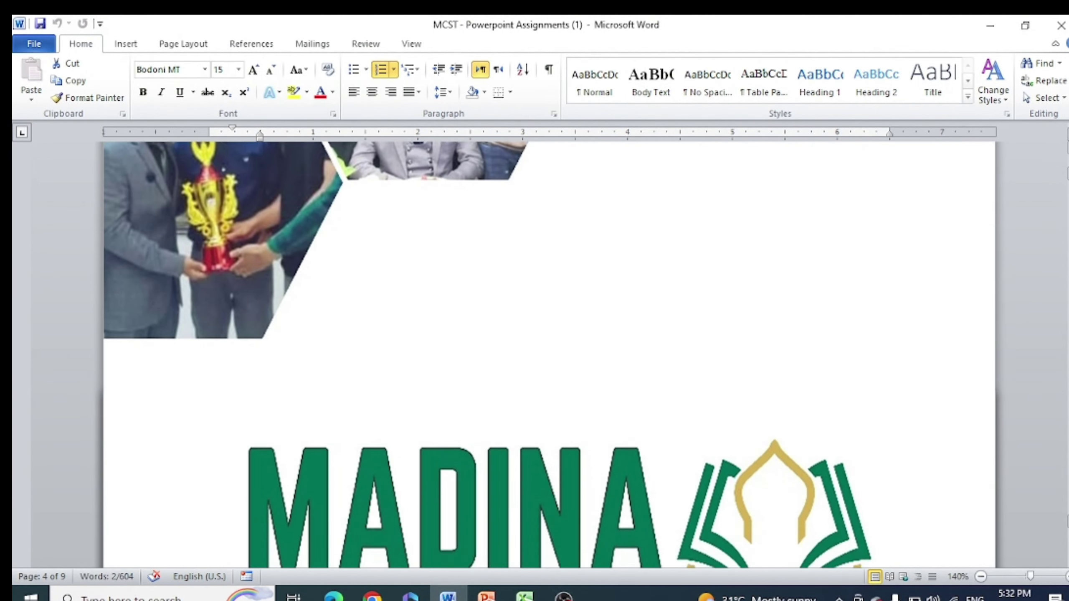
scroll(547, 353, down, 2)
scroll(547, 354, down, 1)
scroll(546, 353, down, 1)
scroll(546, 353, down, 2)
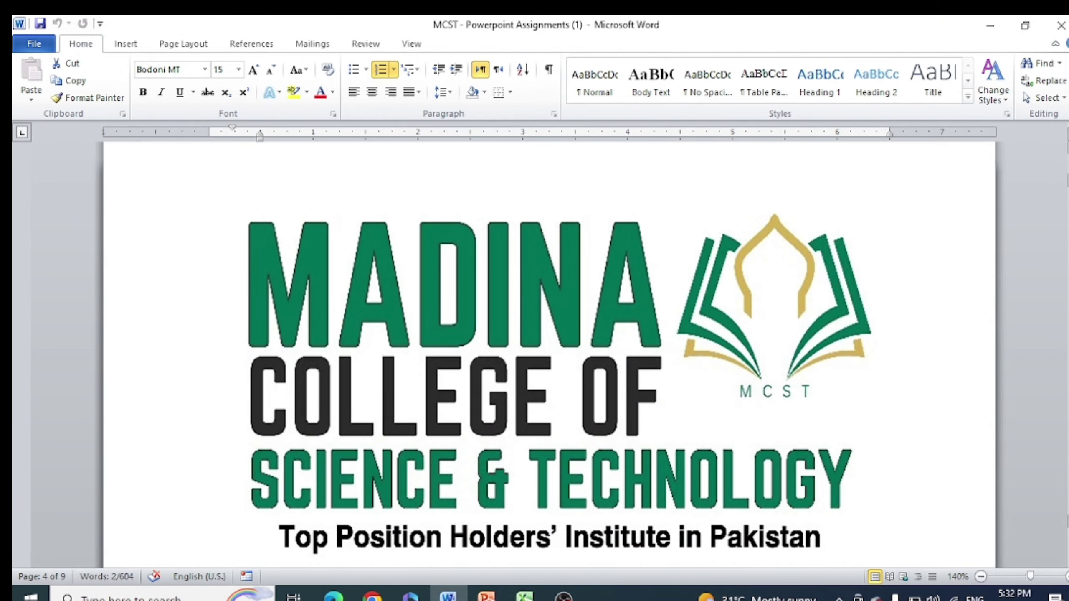
scroll(547, 354, down, 2)
scroll(546, 353, down, 2)
scroll(547, 353, down, 2)
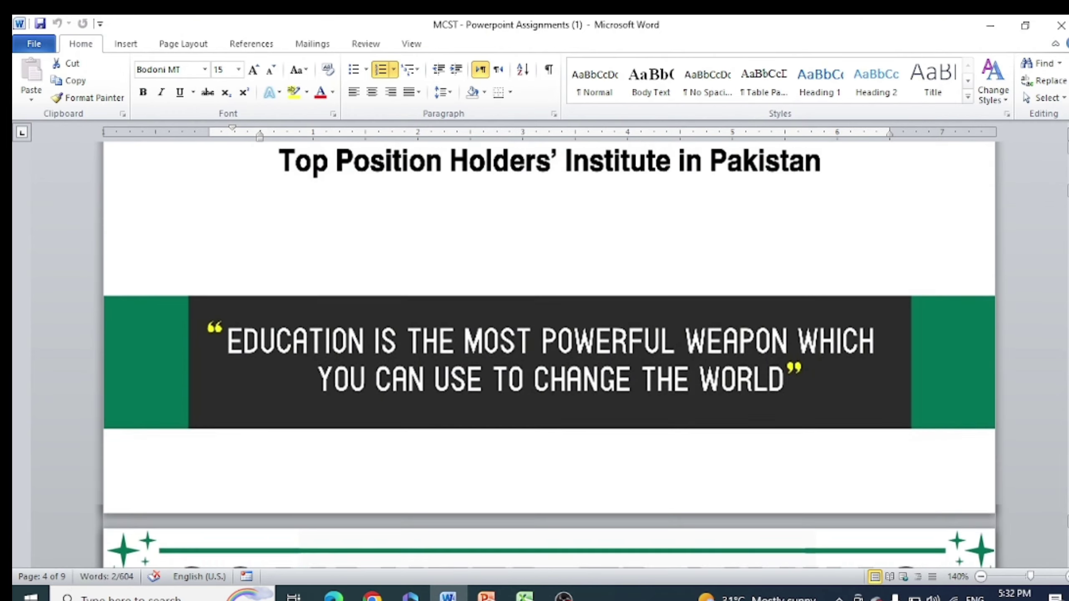
scroll(547, 354, down, 2)
scroll(546, 353, down, 2)
scroll(546, 353, down, 2)
scroll(547, 354, down, 1)
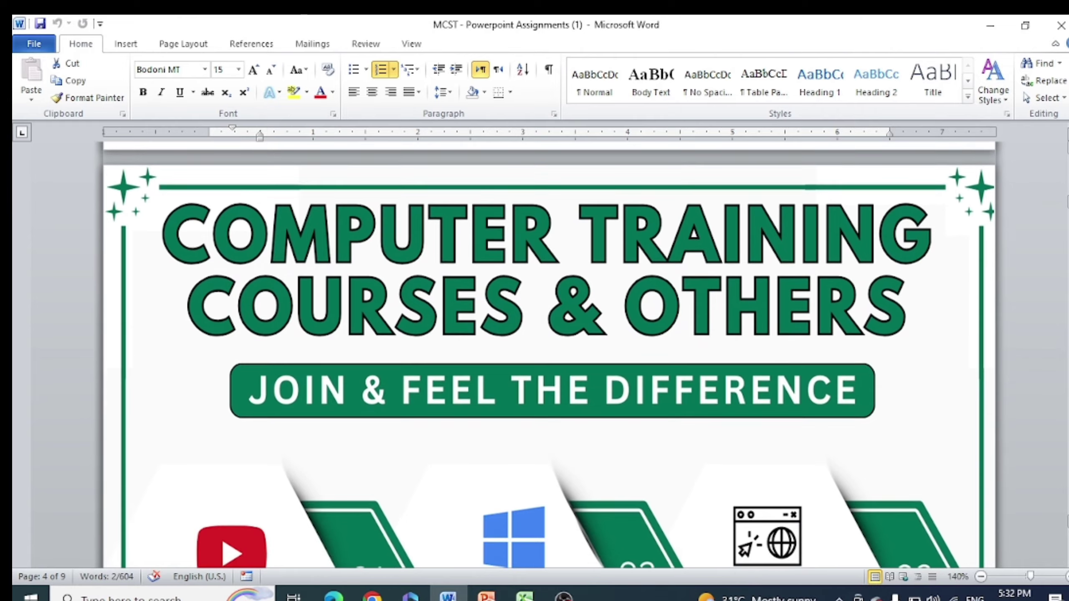
scroll(547, 354, down, 1)
scroll(547, 353, down, 2)
scroll(547, 353, down, 2)
scroll(546, 354, down, 2)
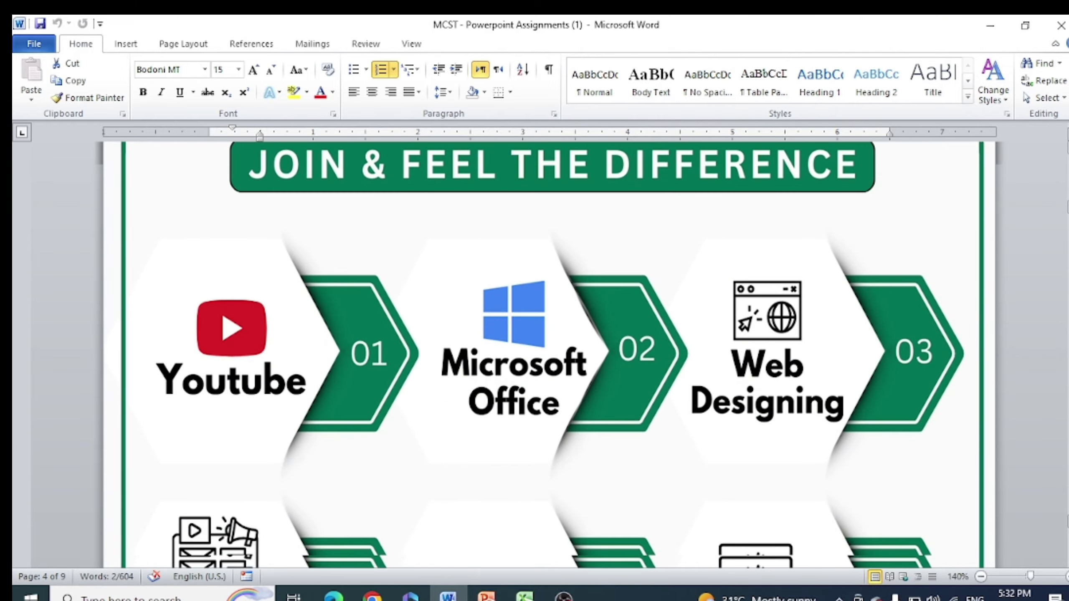
scroll(547, 353, down, 2)
scroll(547, 353, down, 2)
scroll(547, 353, down, 2)
scroll(547, 353, down, 2)
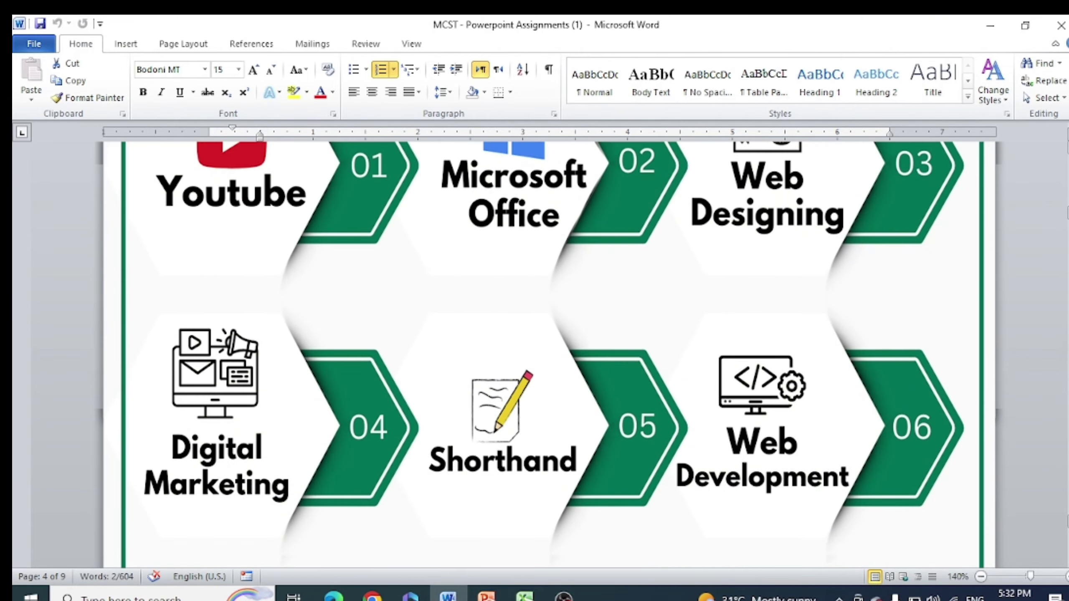
scroll(547, 353, down, 2)
scroll(546, 354, down, 2)
scroll(547, 354, down, 2)
scroll(547, 353, down, 2)
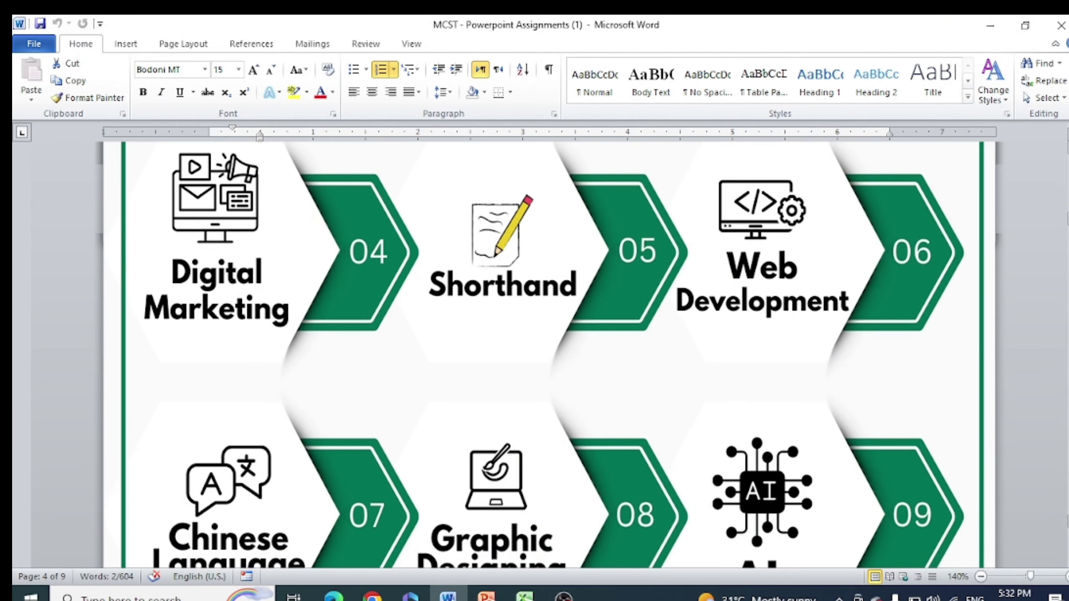
scroll(546, 353, down, 2)
scroll(546, 353, down, 1)
scroll(547, 354, down, 2)
scroll(547, 354, down, 1)
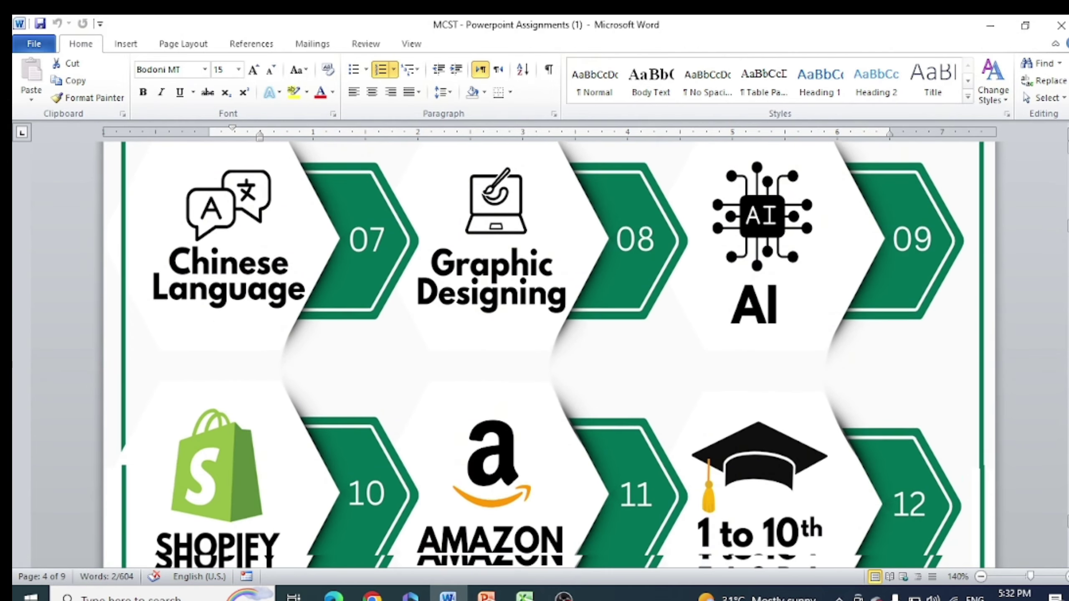
scroll(547, 354, down, 2)
scroll(546, 353, down, 3)
scroll(547, 353, down, 1)
scroll(547, 354, down, 2)
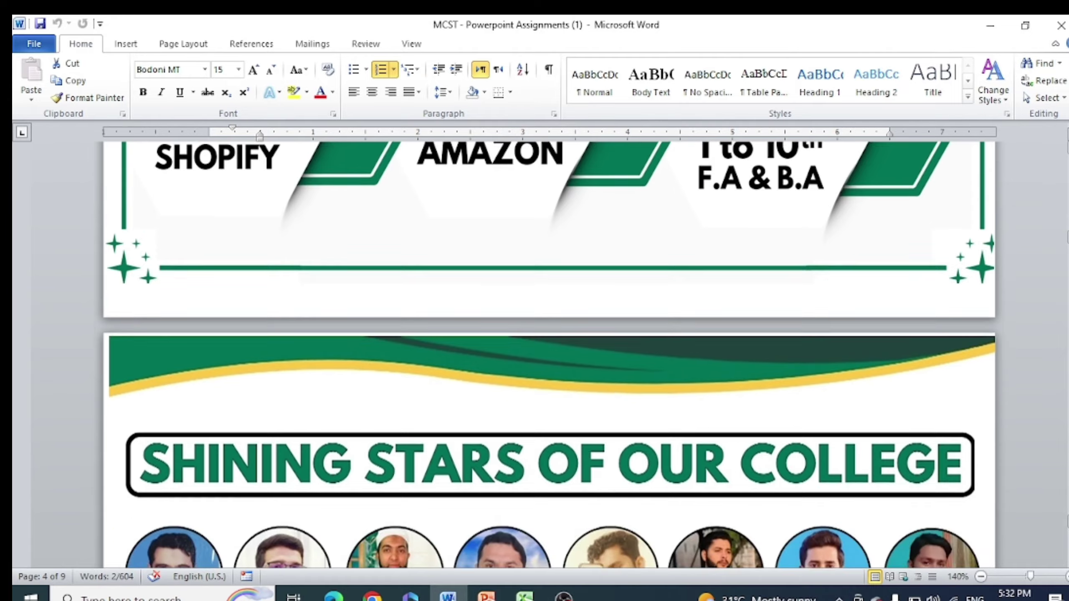
scroll(546, 353, down, 2)
scroll(547, 353, down, 1)
scroll(546, 353, down, 1)
scroll(546, 354, down, 1)
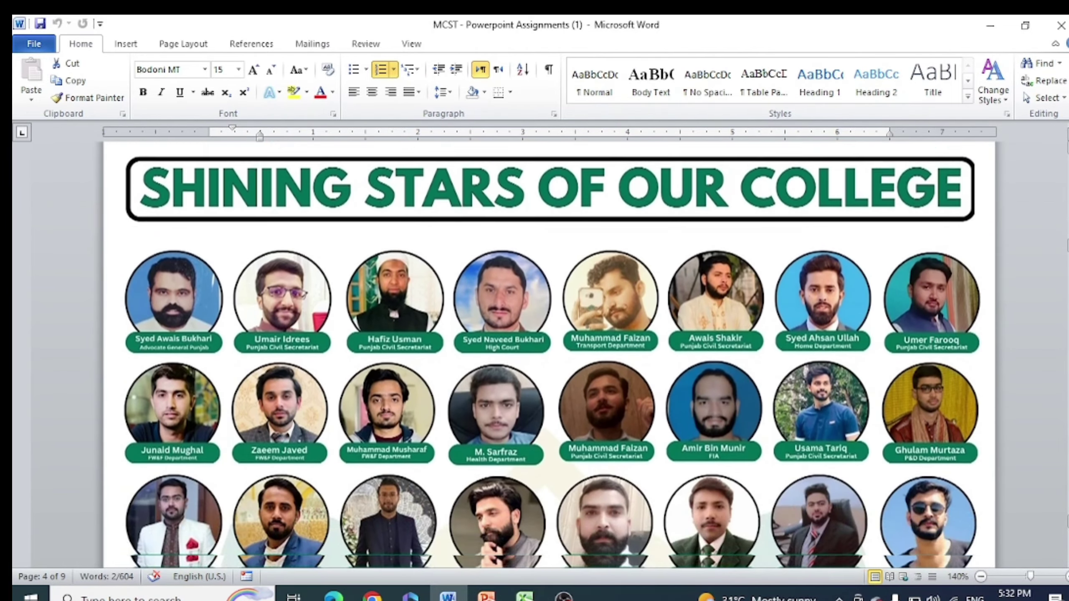
scroll(547, 354, down, 1)
scroll(1063, 344, down, 2)
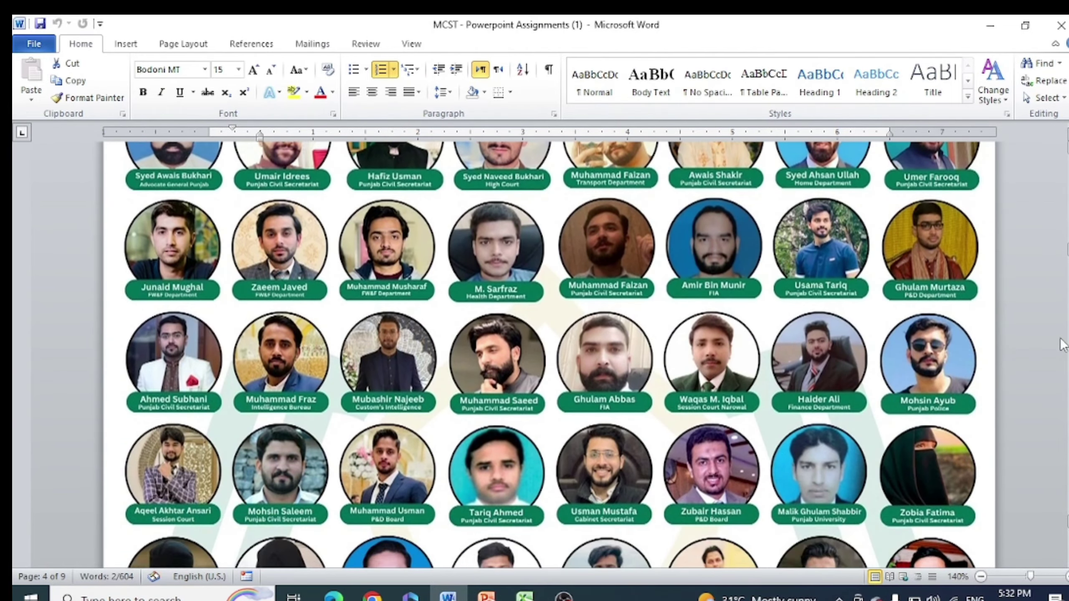
drag(1066, 248, 1067, 300)
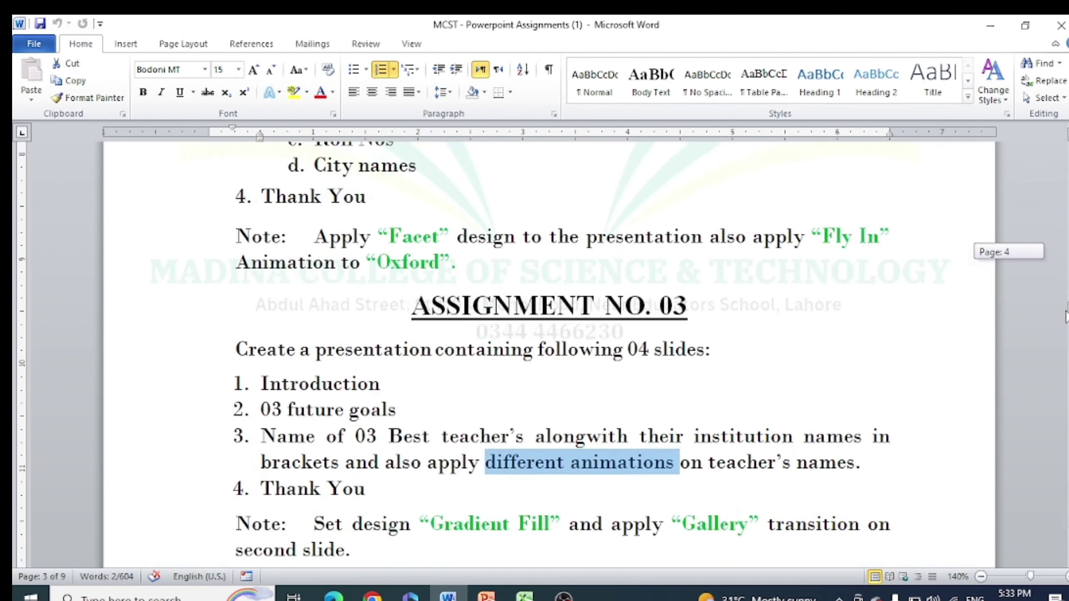
drag(1067, 299, 1067, 319)
Step: Highlight the brief's lines on the 04 slides, the Introduction and different animations while reading
click(566, 268)
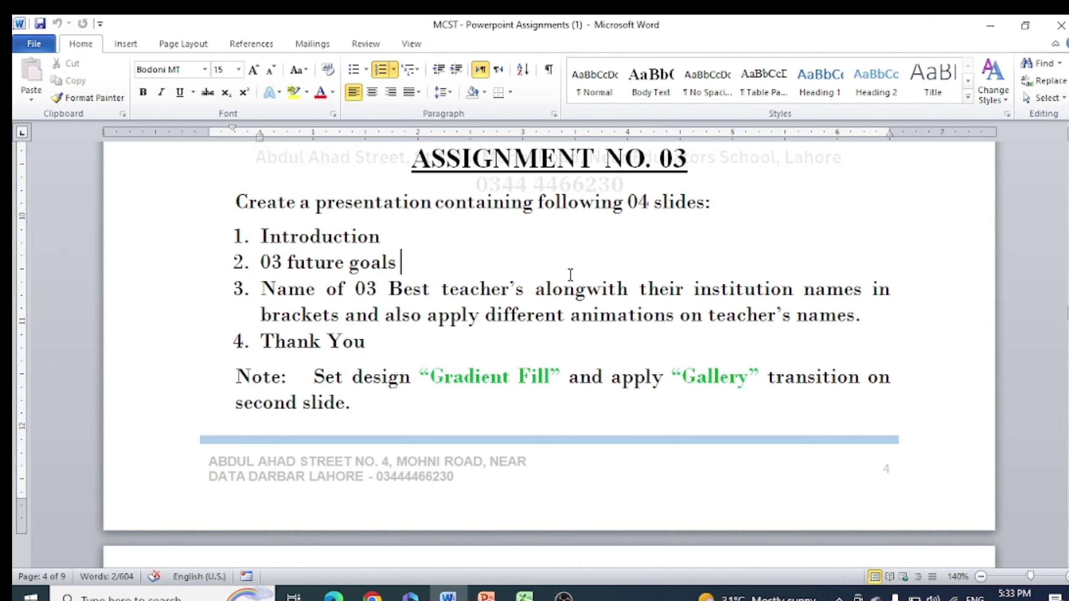
drag(236, 203, 674, 188)
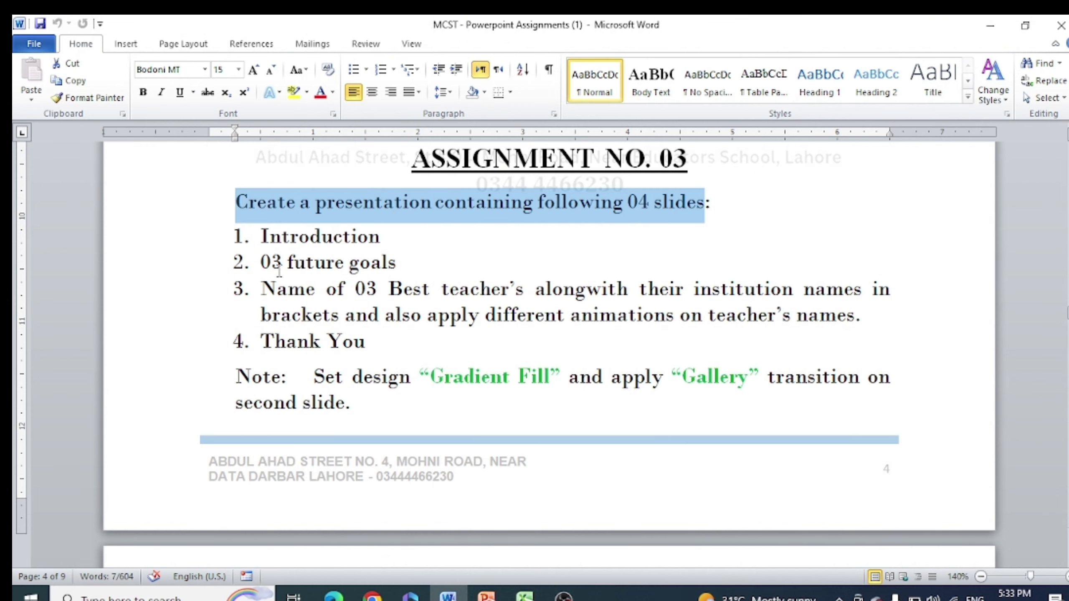
drag(261, 236, 380, 238)
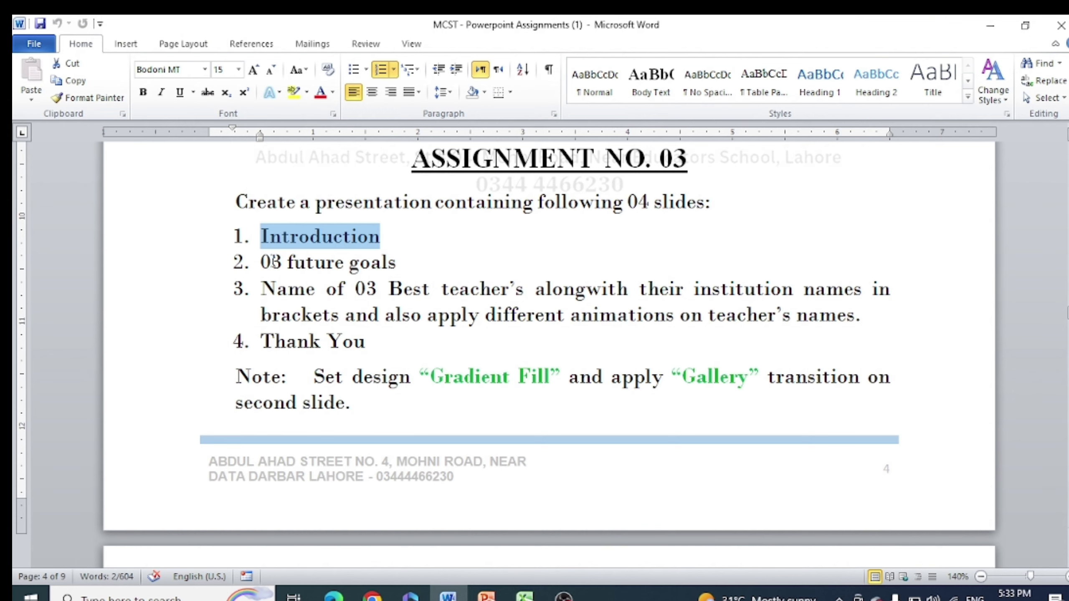
click(709, 294)
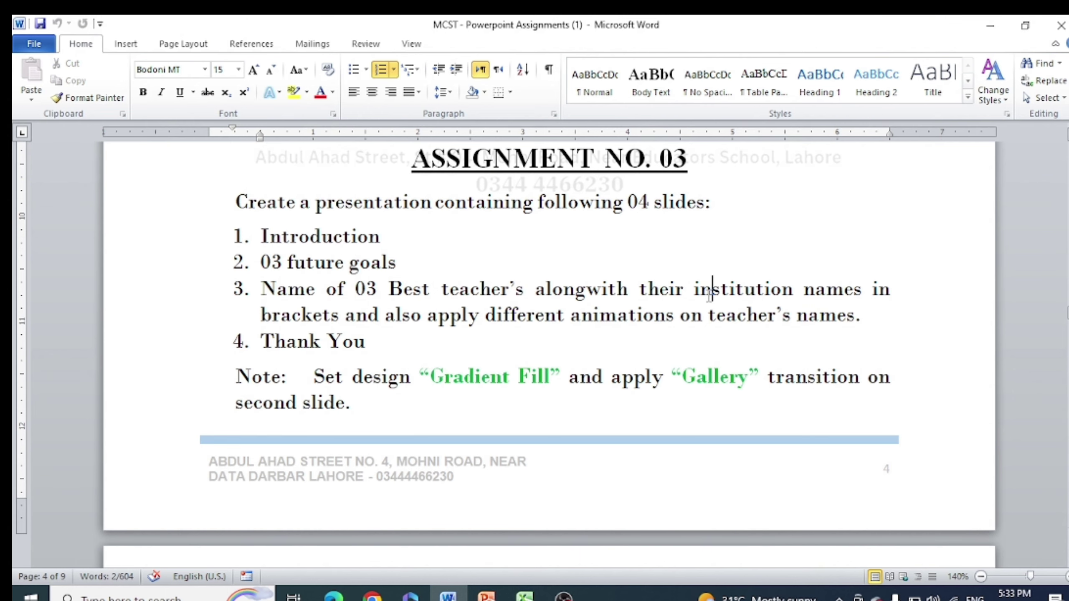
click(826, 297)
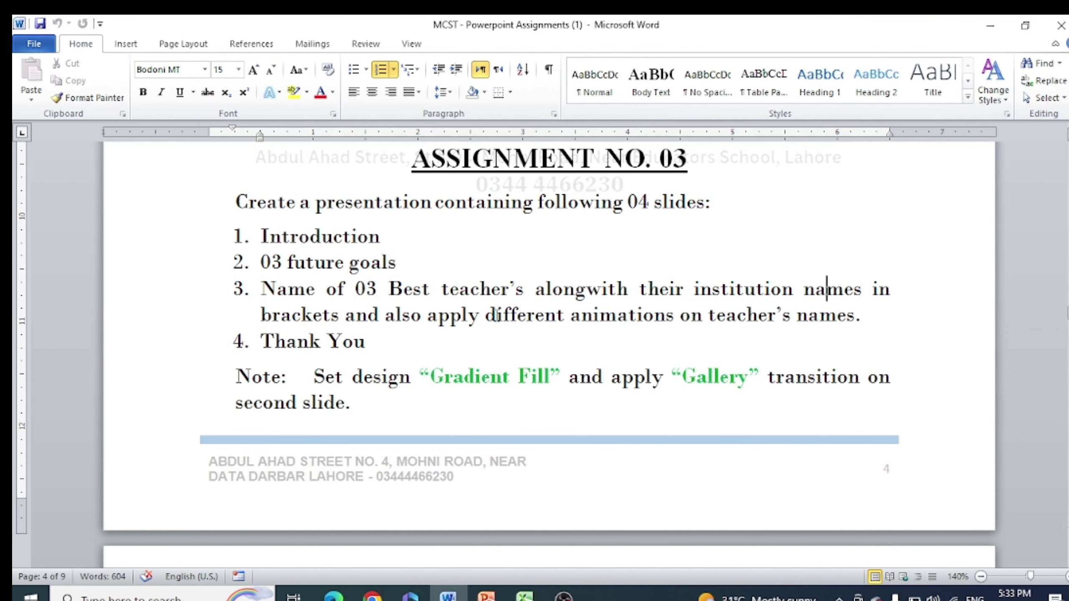
drag(502, 315, 689, 324)
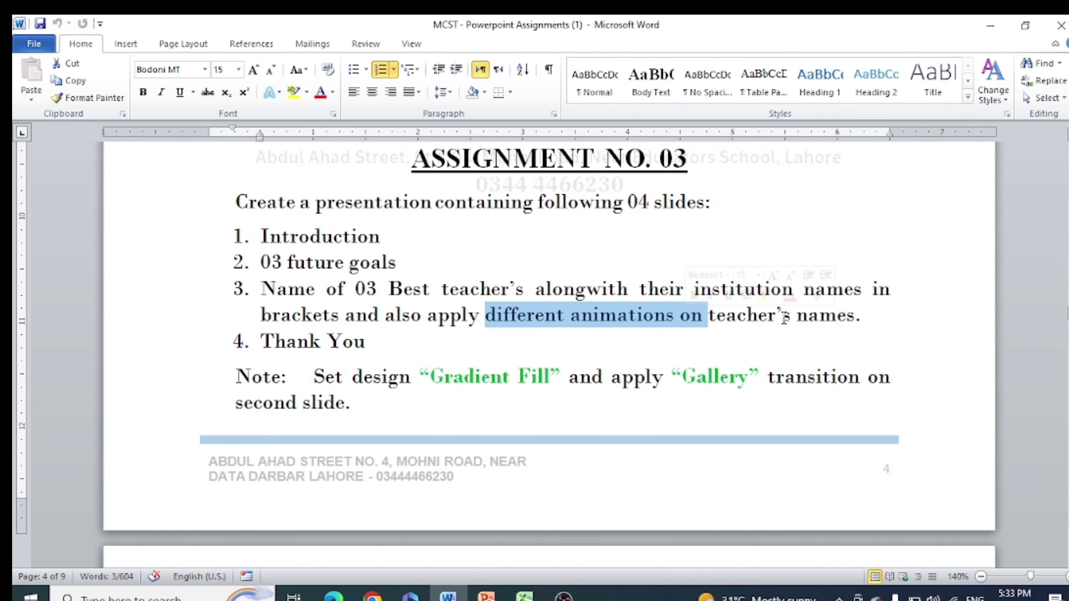
click(379, 342)
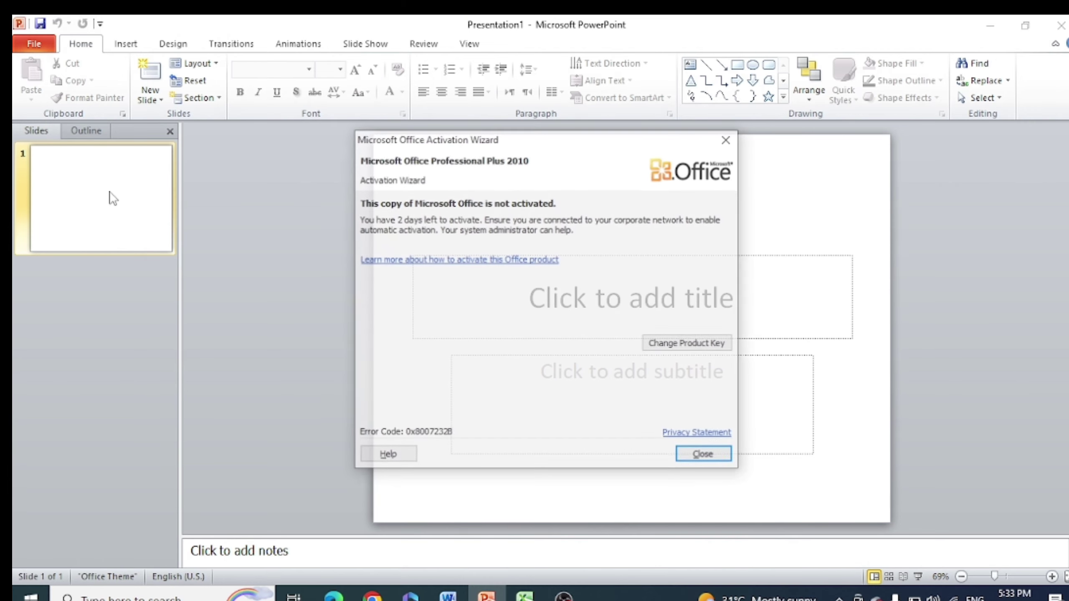
Step: Dismiss the activation notice and give slide 1 the Title and Content layout
click(720, 141)
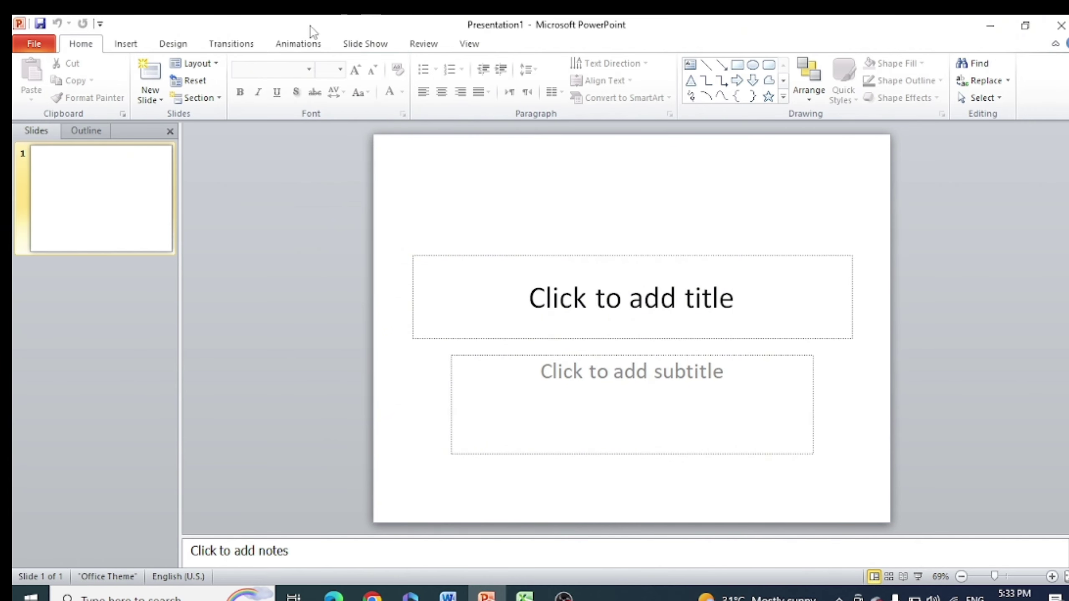
click(216, 64)
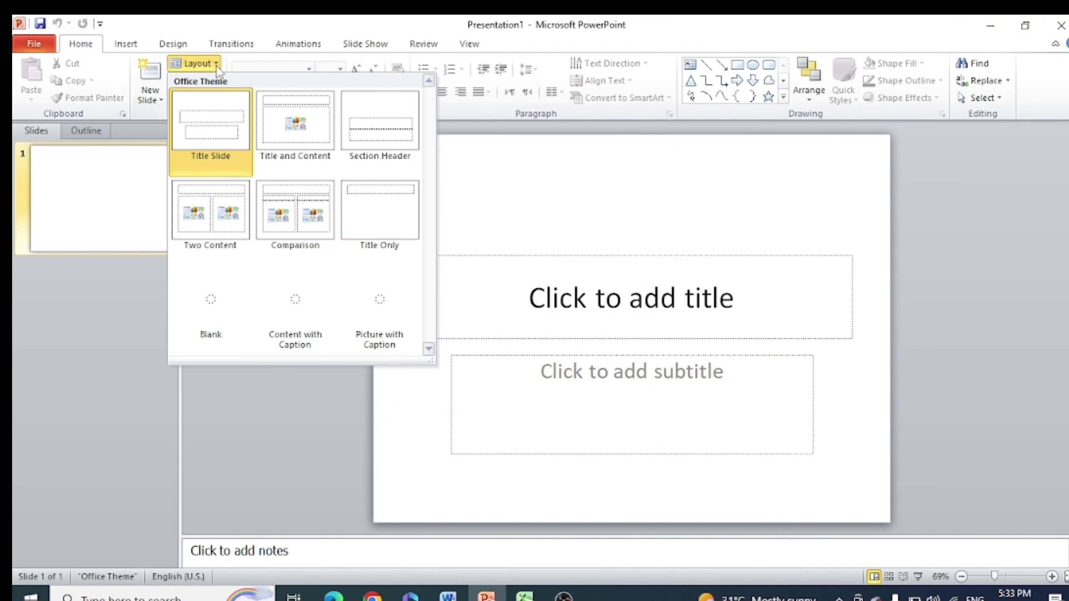
click(293, 117)
Step: Enter 'Introduction' as the slide 1 title
click(588, 198)
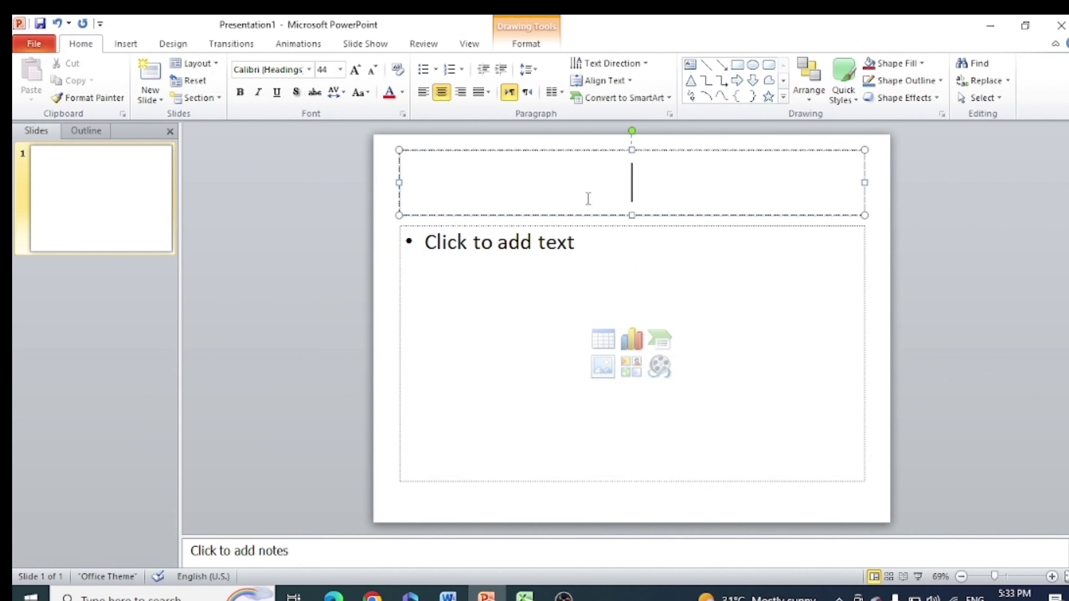
text(Introducti)
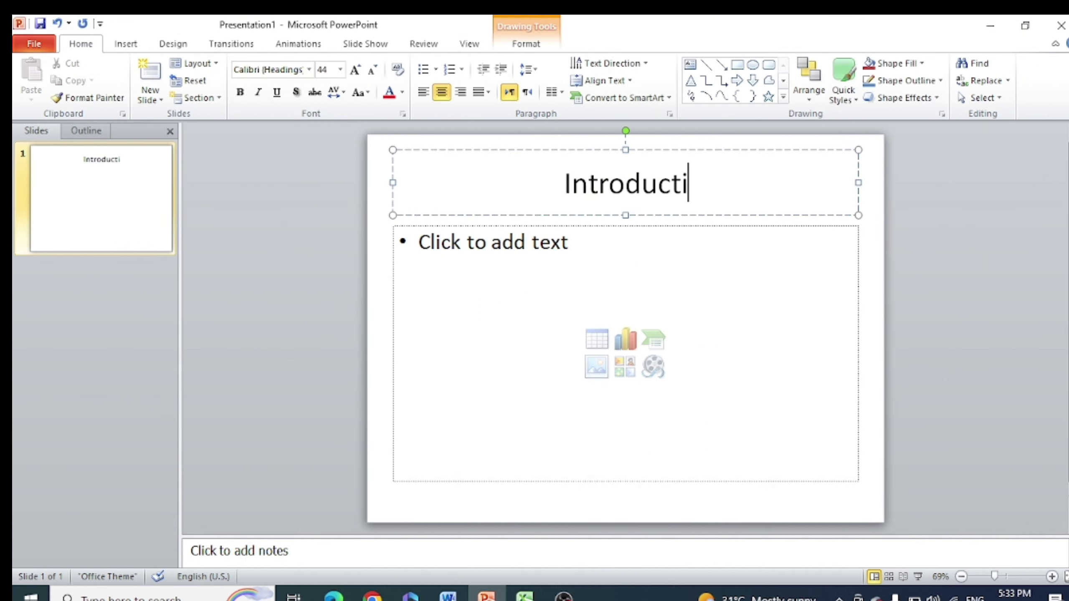
text(on)
click(587, 249)
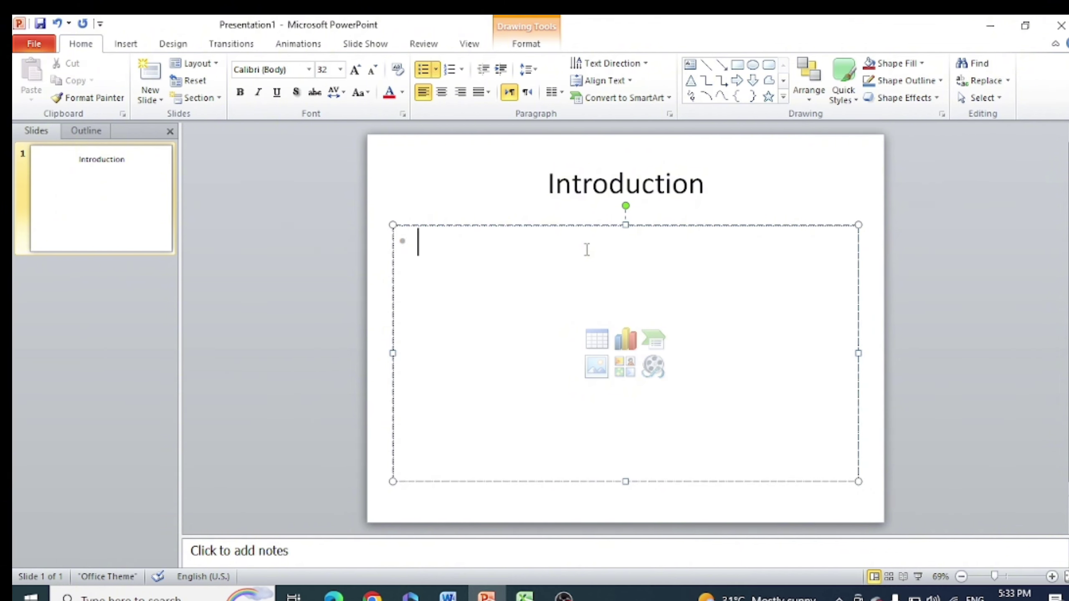
Step: Type 'Thank you for giving me opportunity for introducing myself.', correcting the spelling
text(Than)
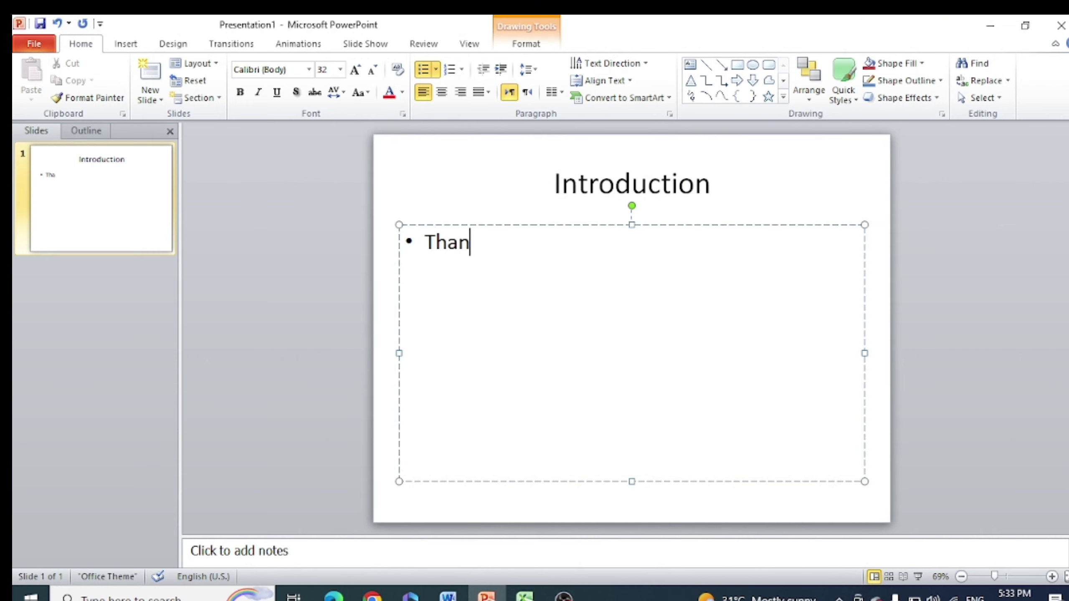
text(k you for g)
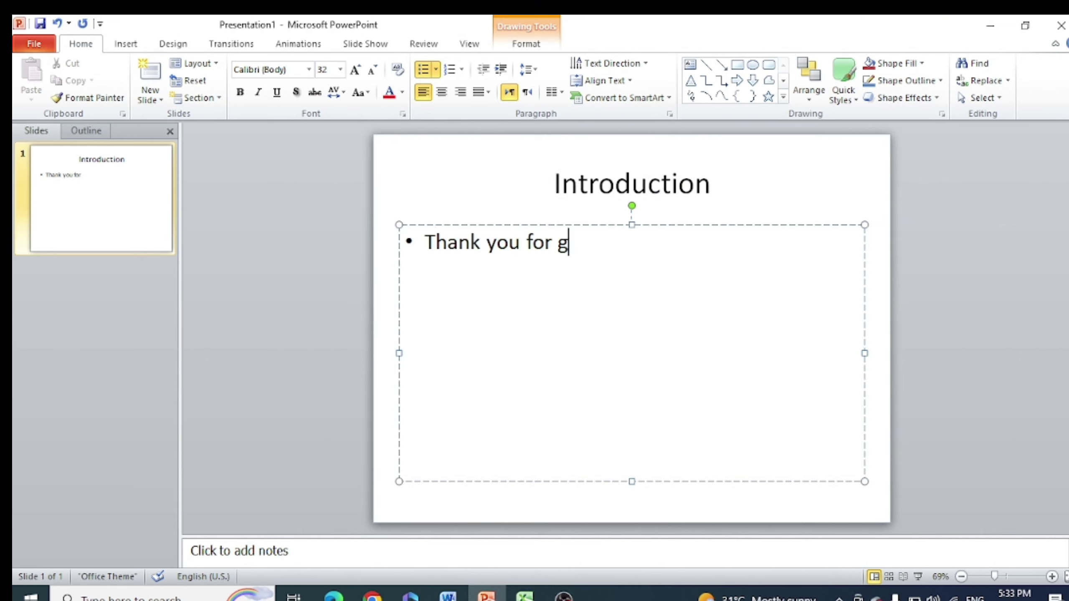
text(iving me oppot)
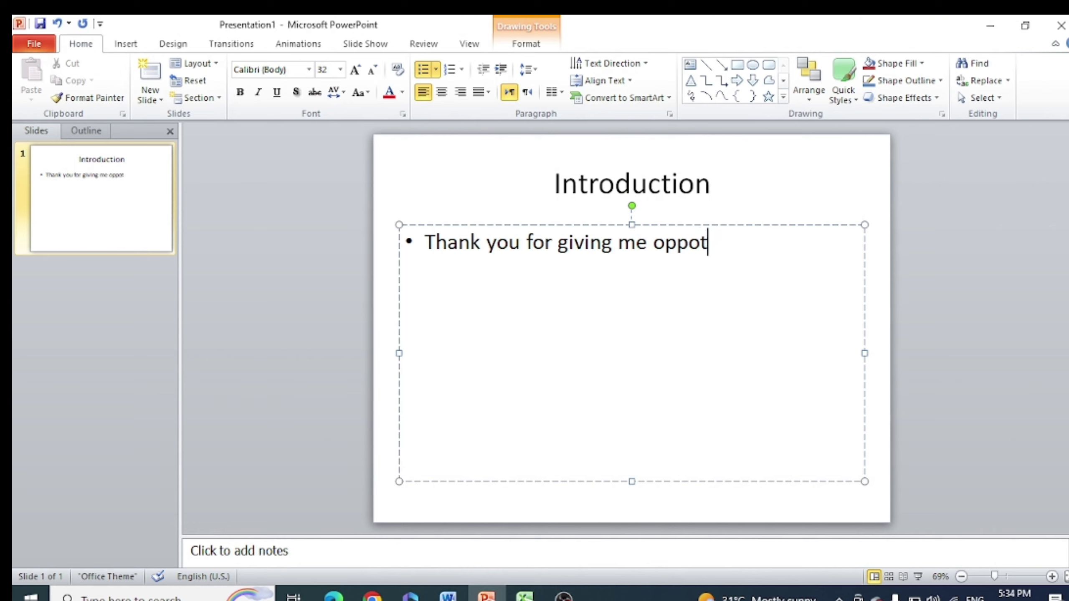
text(runity for int)
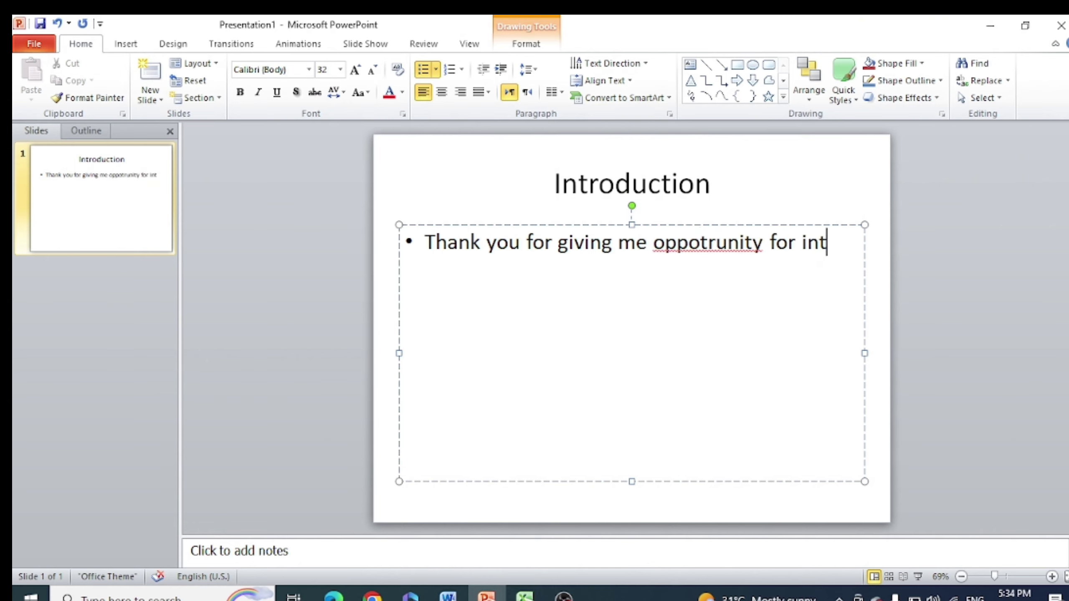
text(roducing myself.)
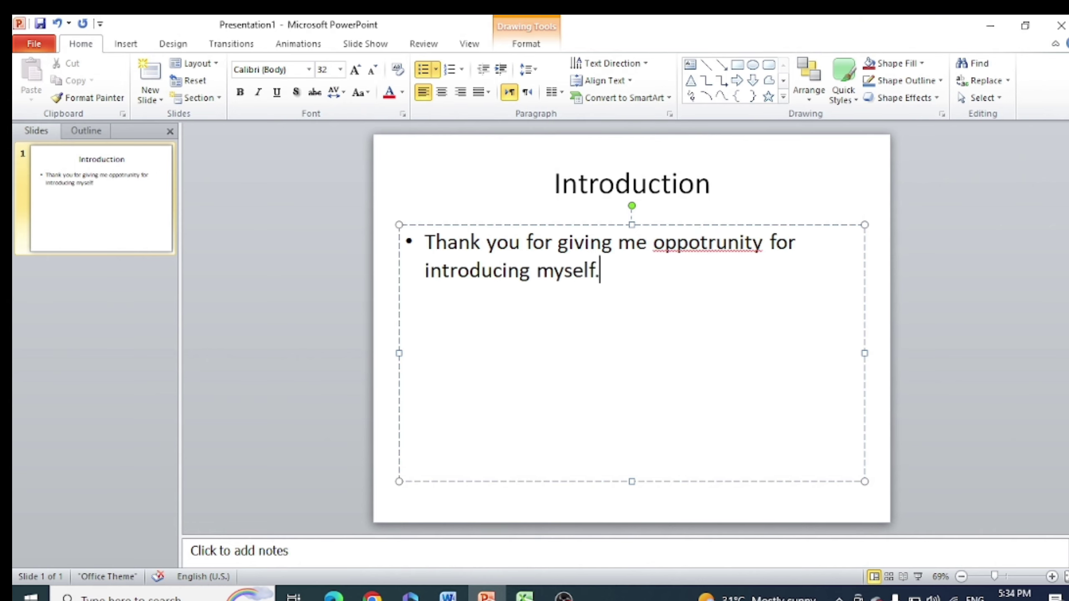
right_click(723, 235)
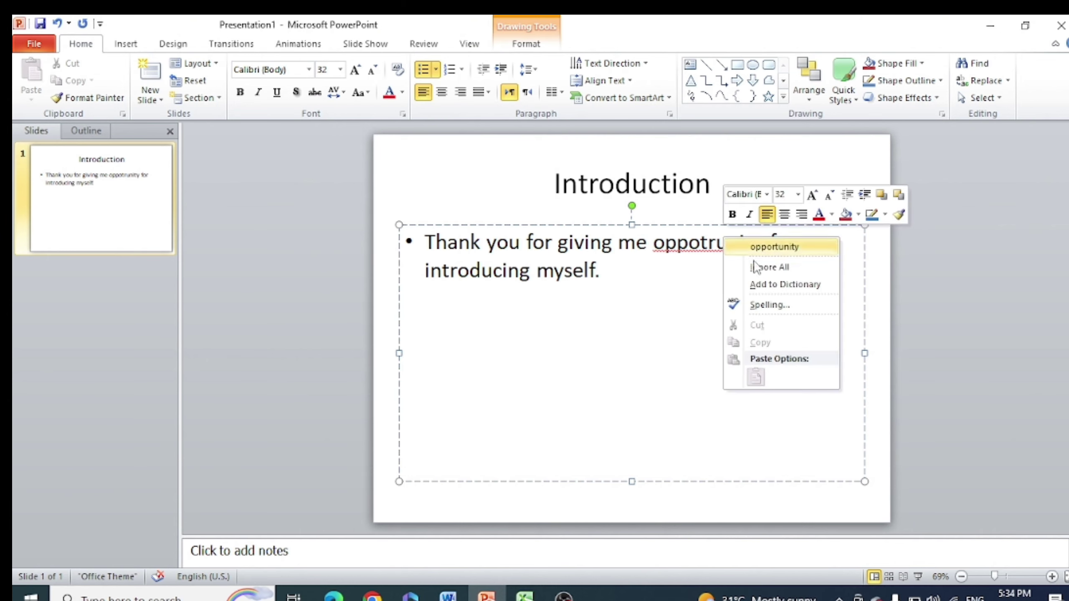
click(770, 245)
Step: Add name, education and hobbies: reading books, technology updates, swimming and mediation
click(654, 265)
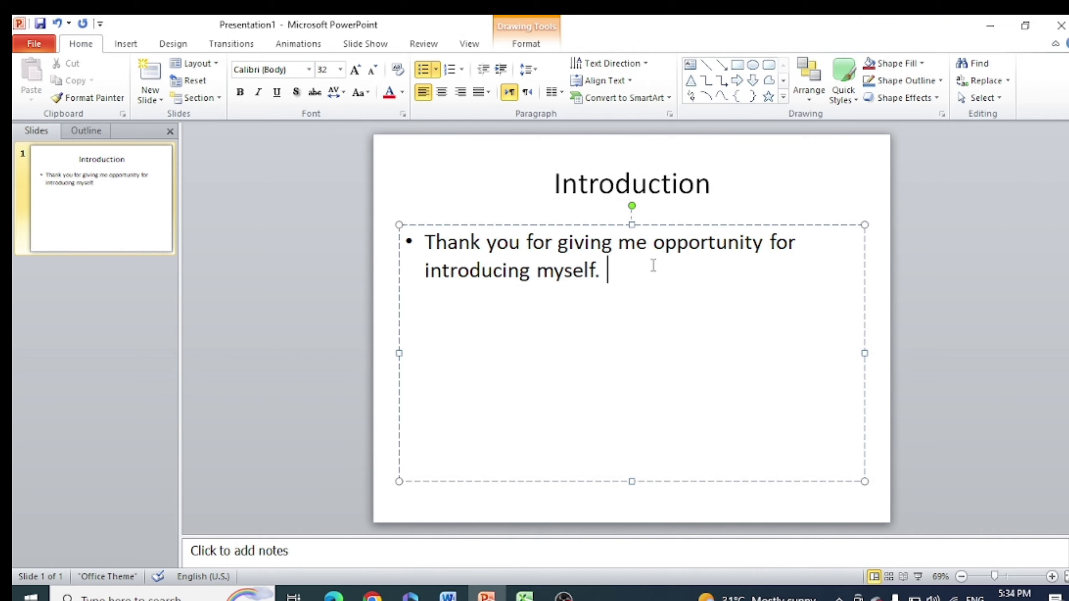
text(My N)
text(a)
key(BackSpace)
key(BackSpace)
text(name is)
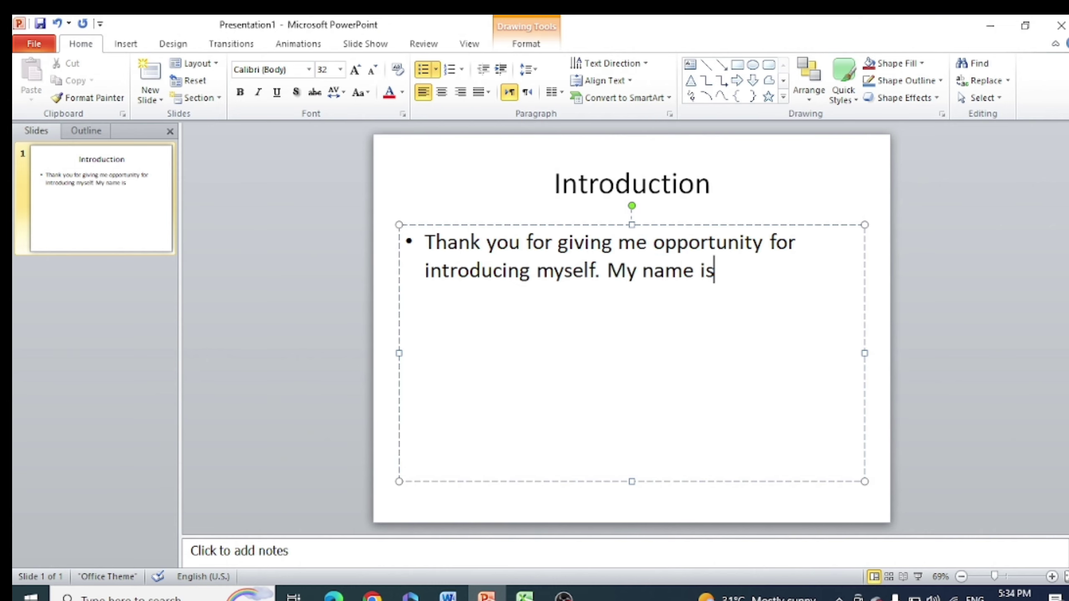
text( ................)
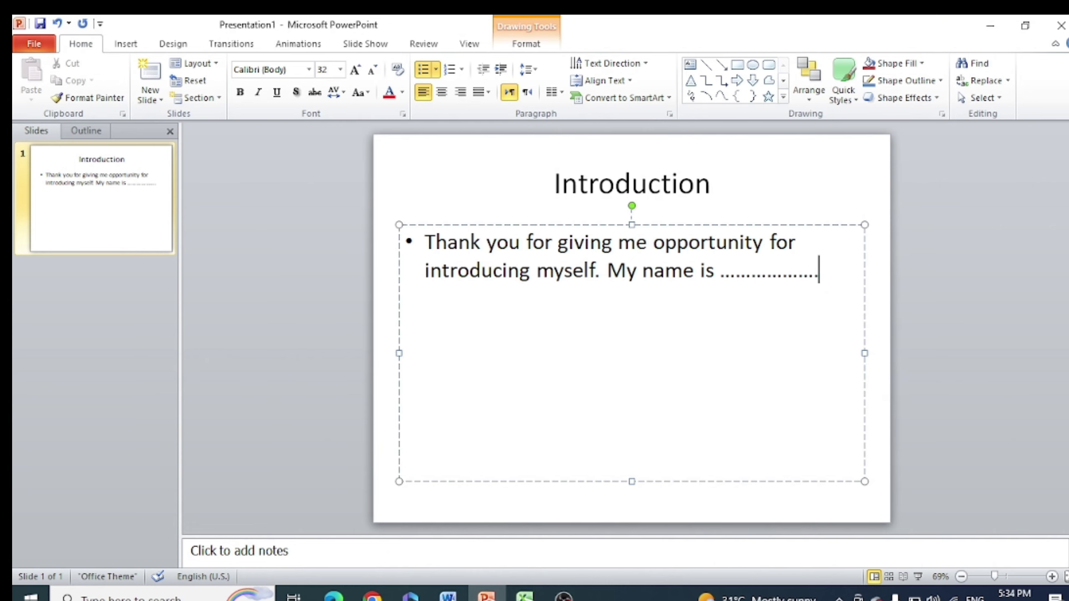
text( I hav)
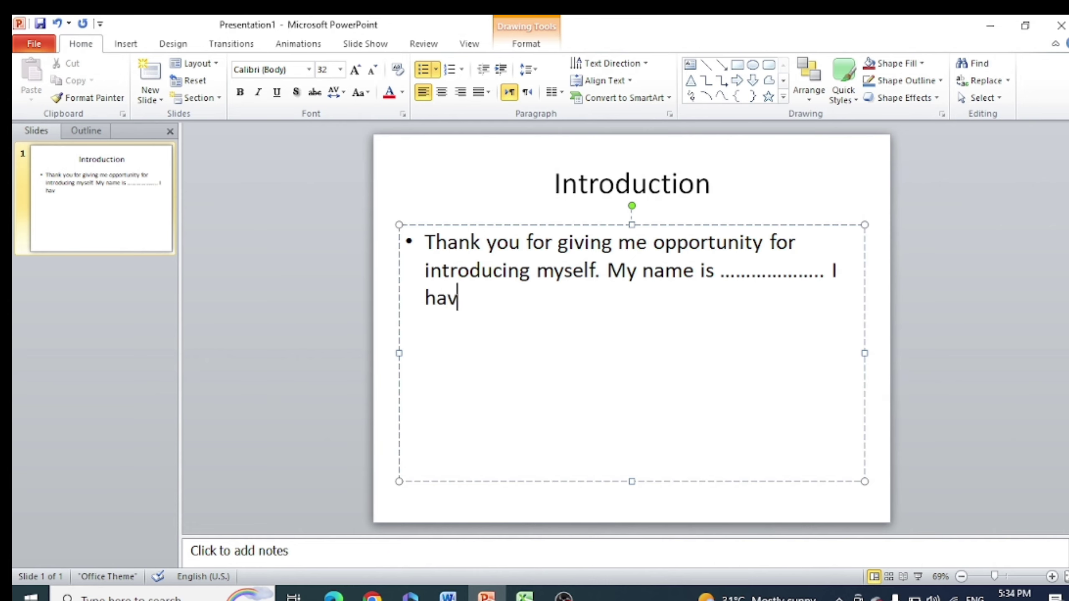
text(e completed my.........)
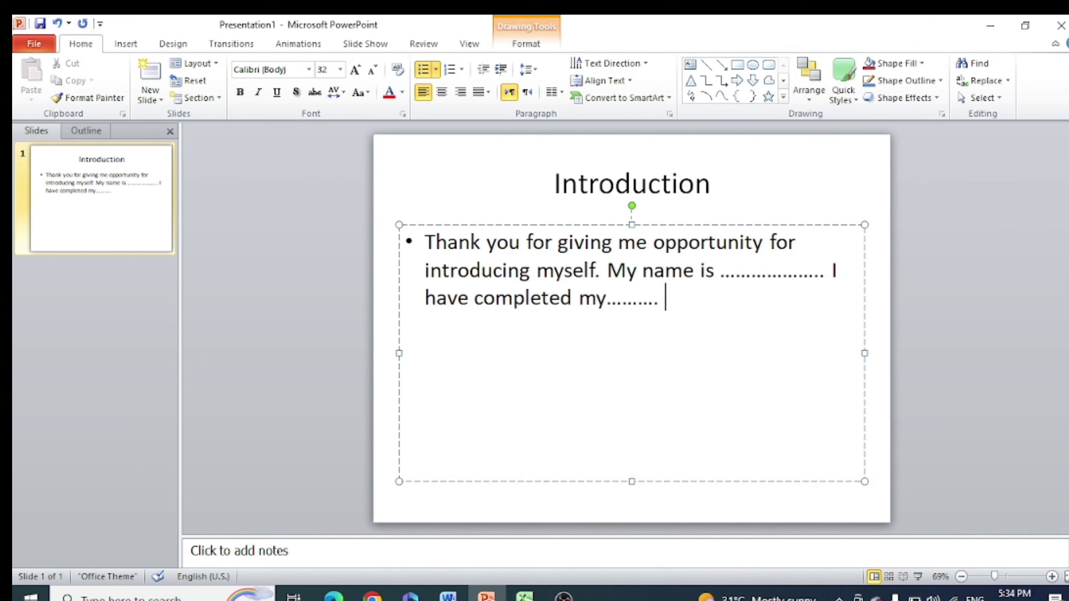
text(From.................)
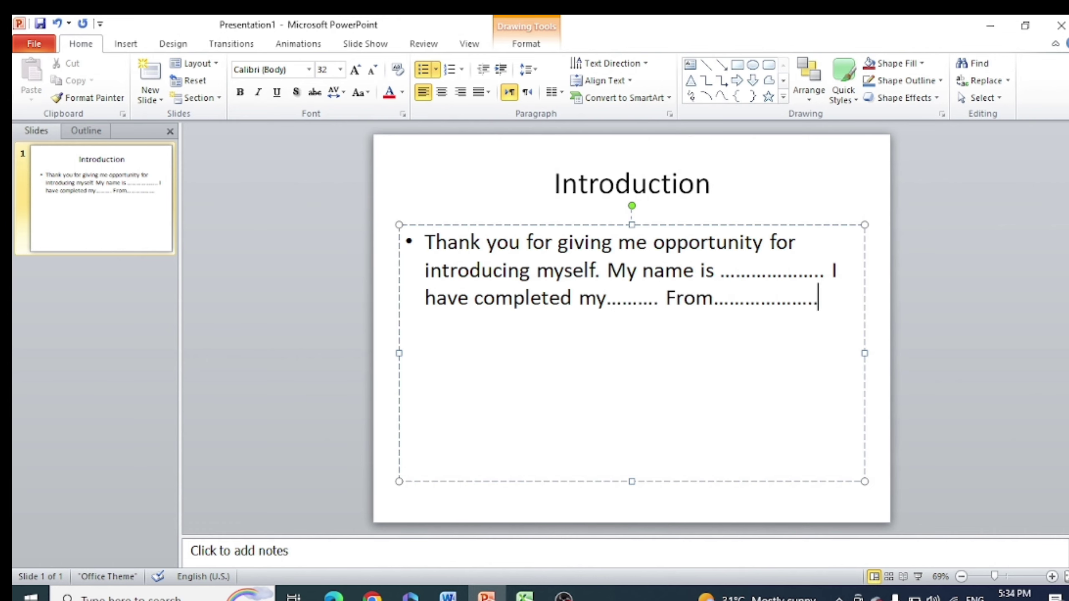
text(.......)
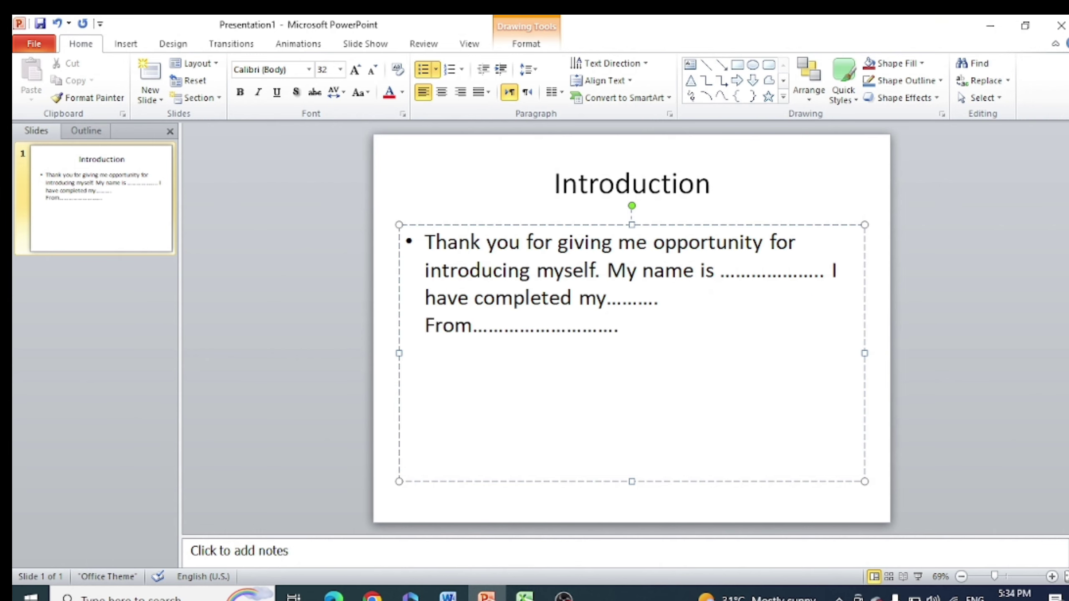
text(Coming to my h)
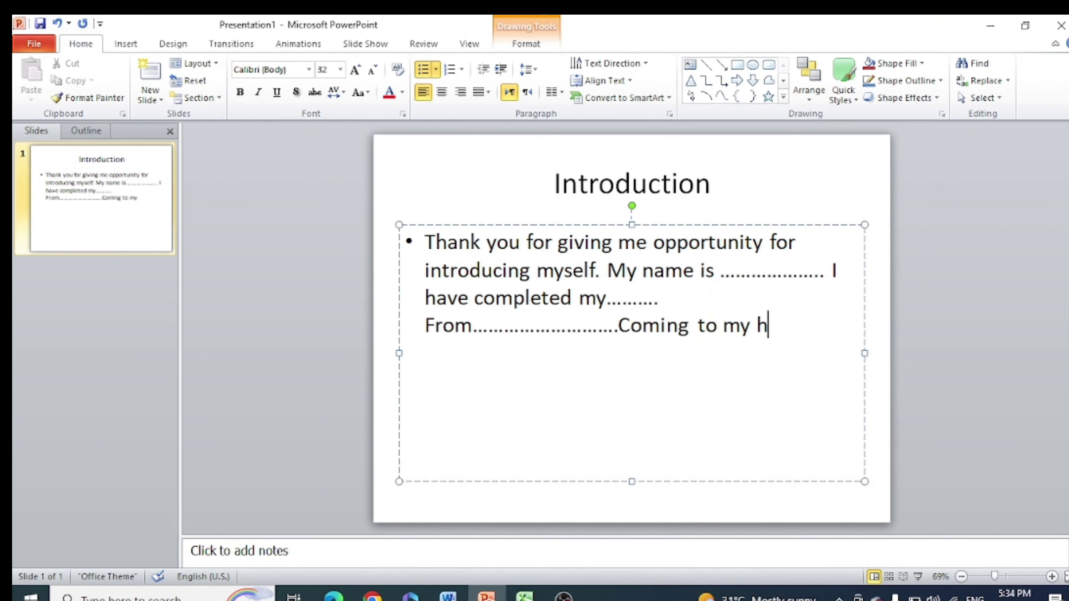
text(os)
text(bbie)
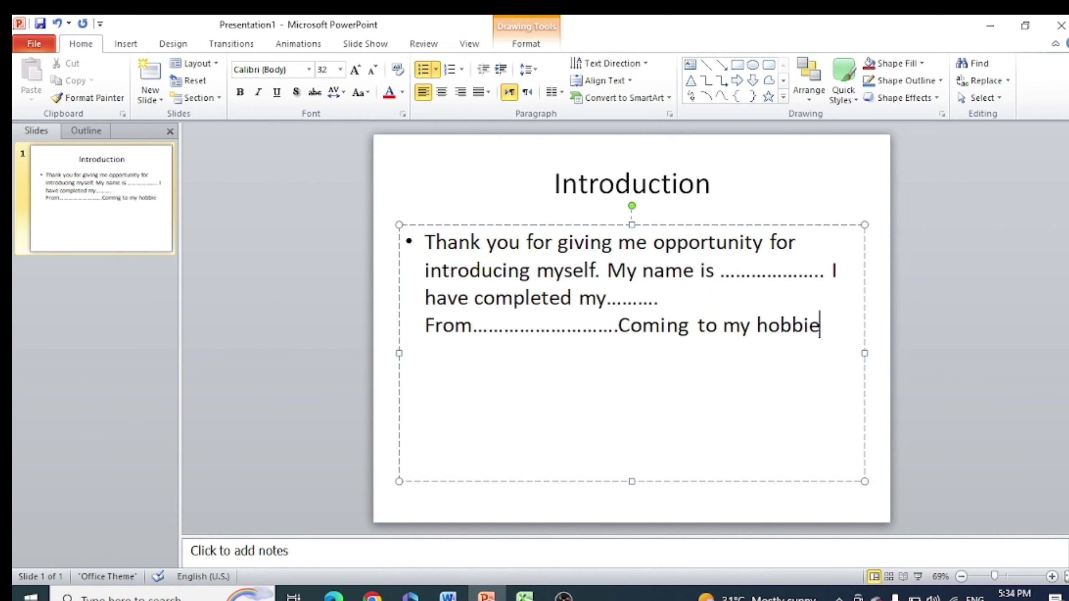
text(I lk)
key(BackSpace)
text(lik)
text(e to read the boo)
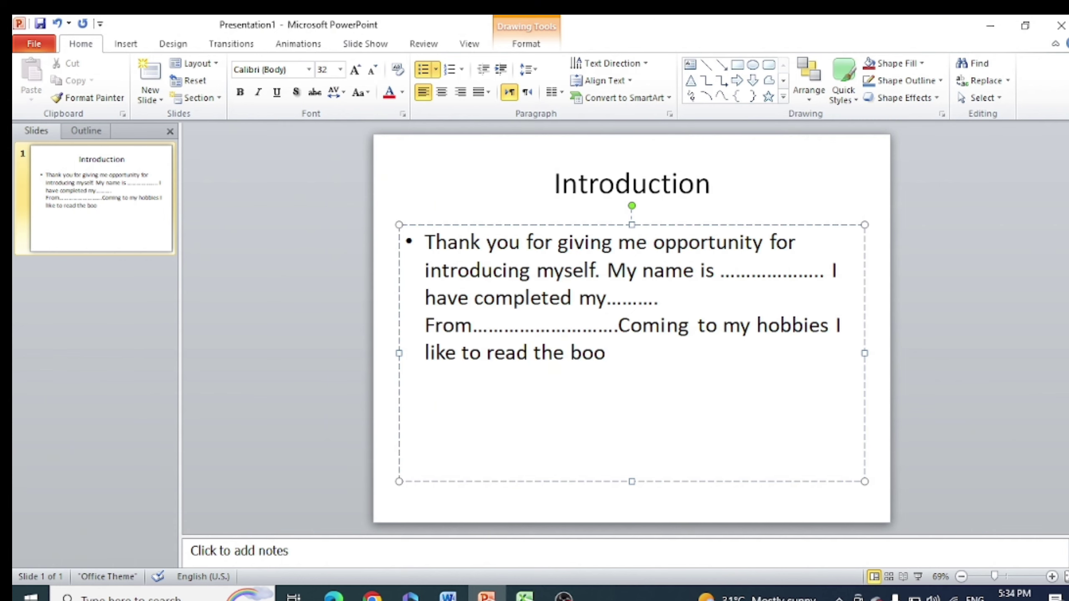
text(ks, gettinhg)
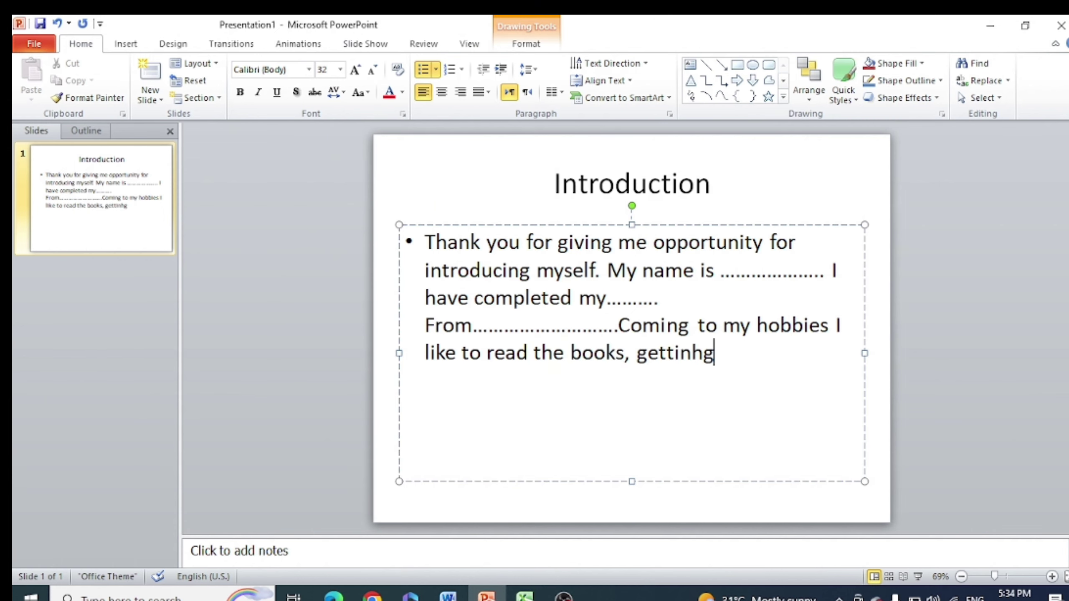
key(BackSpace)
text(g )
text(update with new tech)
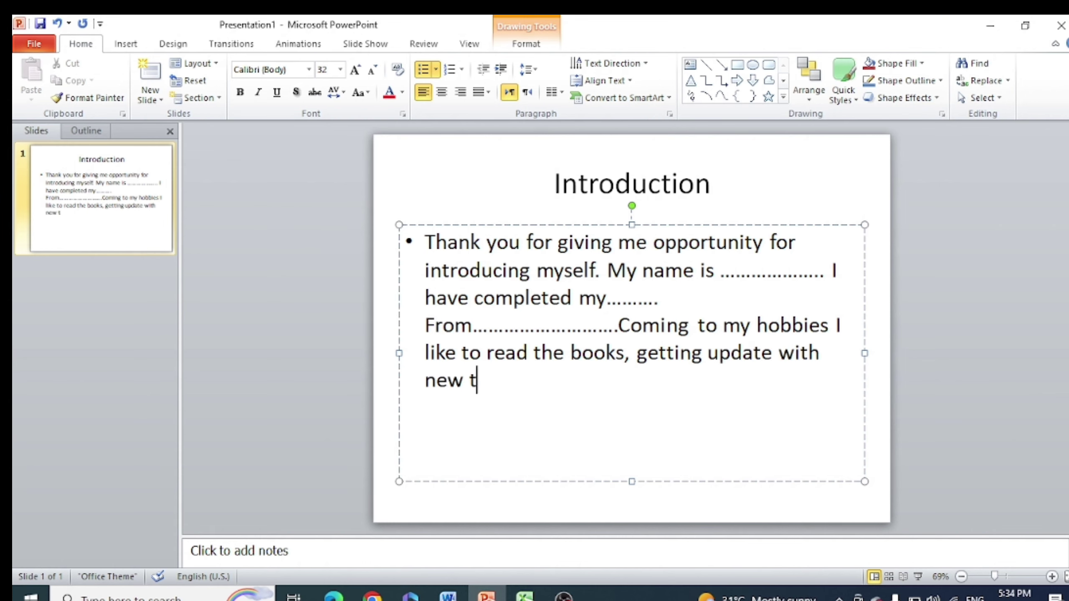
text(nology,)
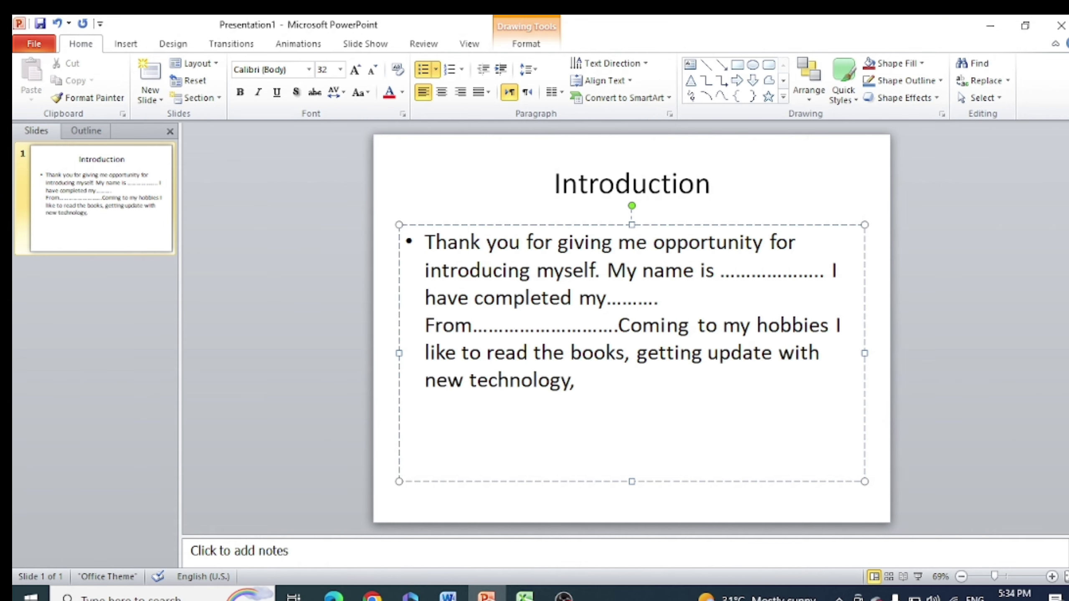
text( swimming)
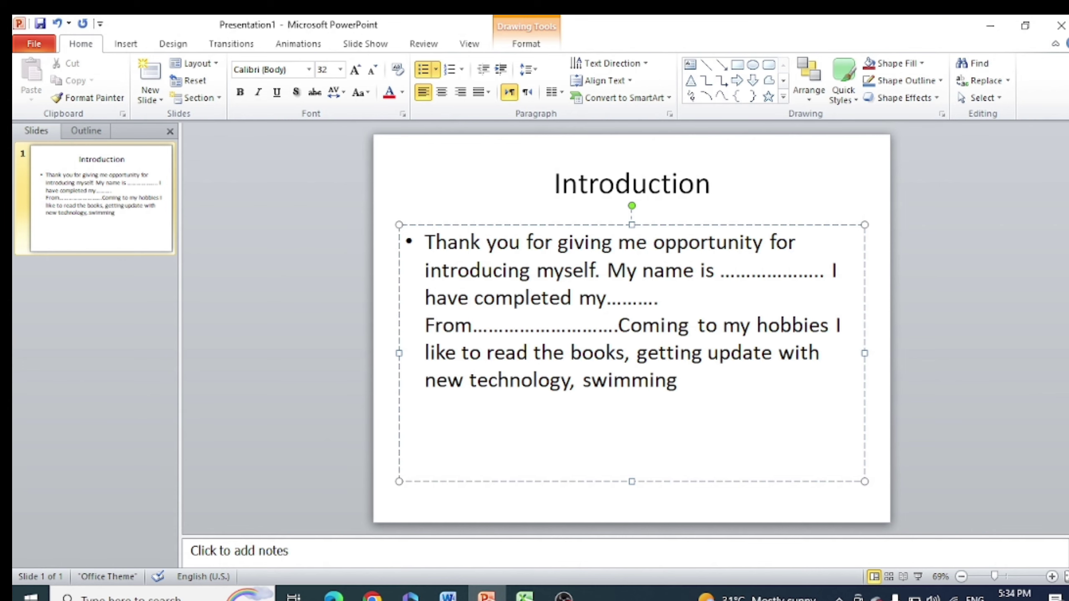
text( and mdeiation)
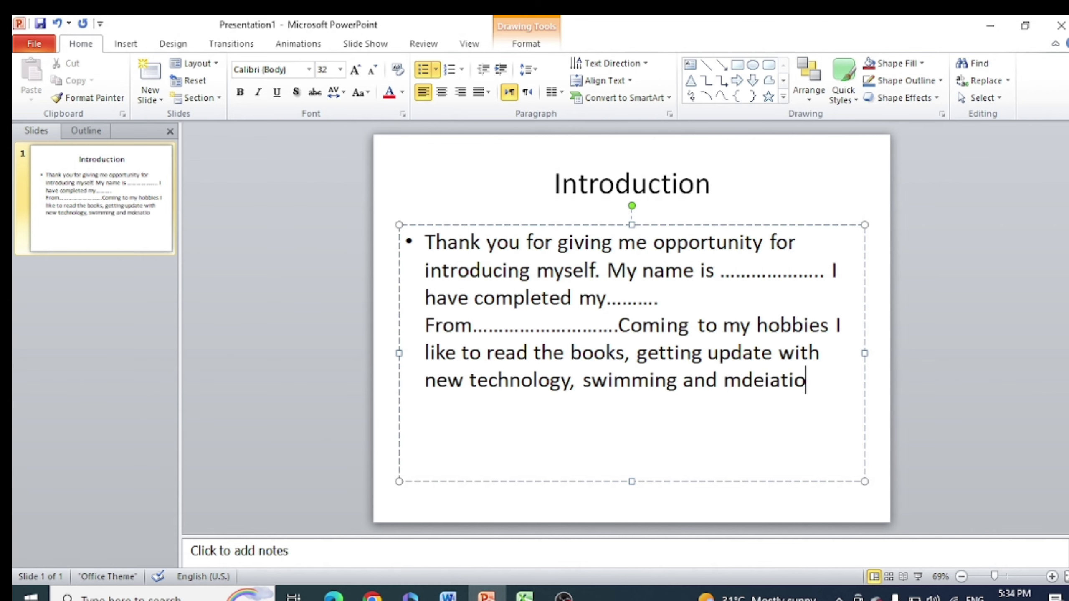
text(.)
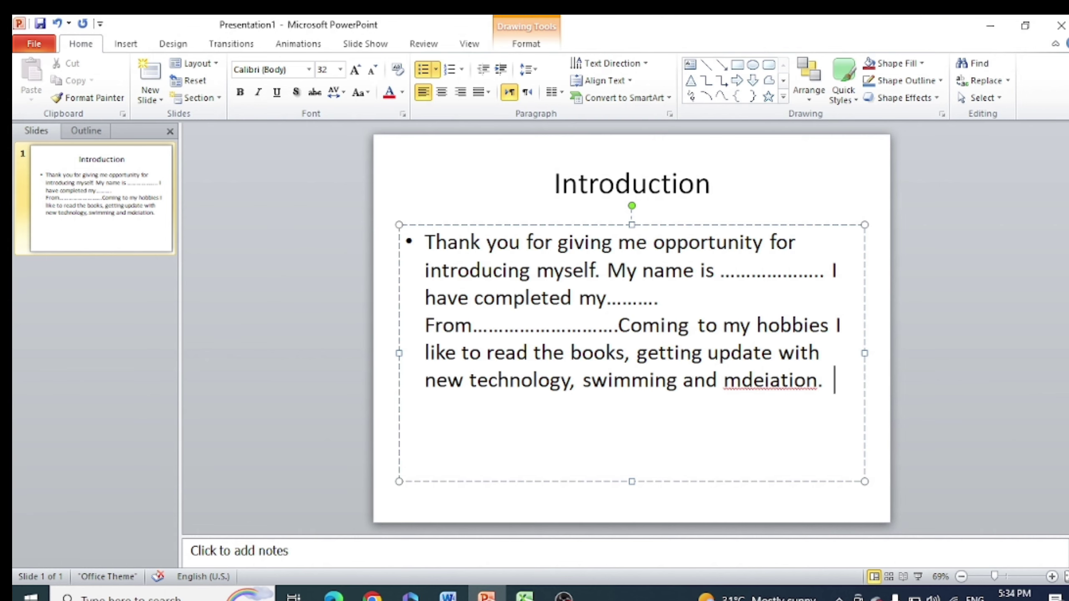
right_click(752, 373)
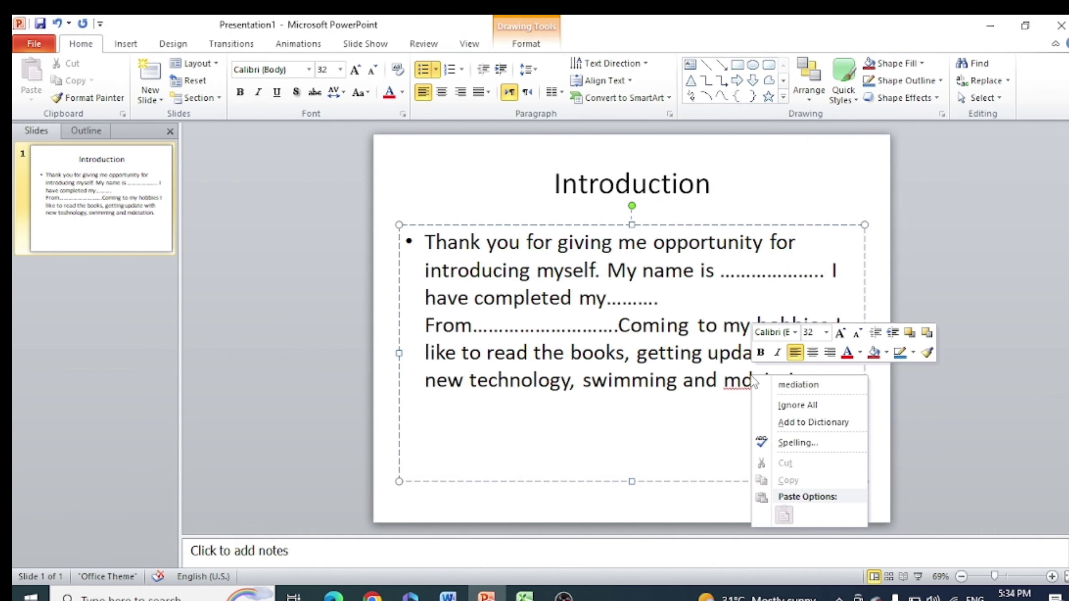
click(830, 382)
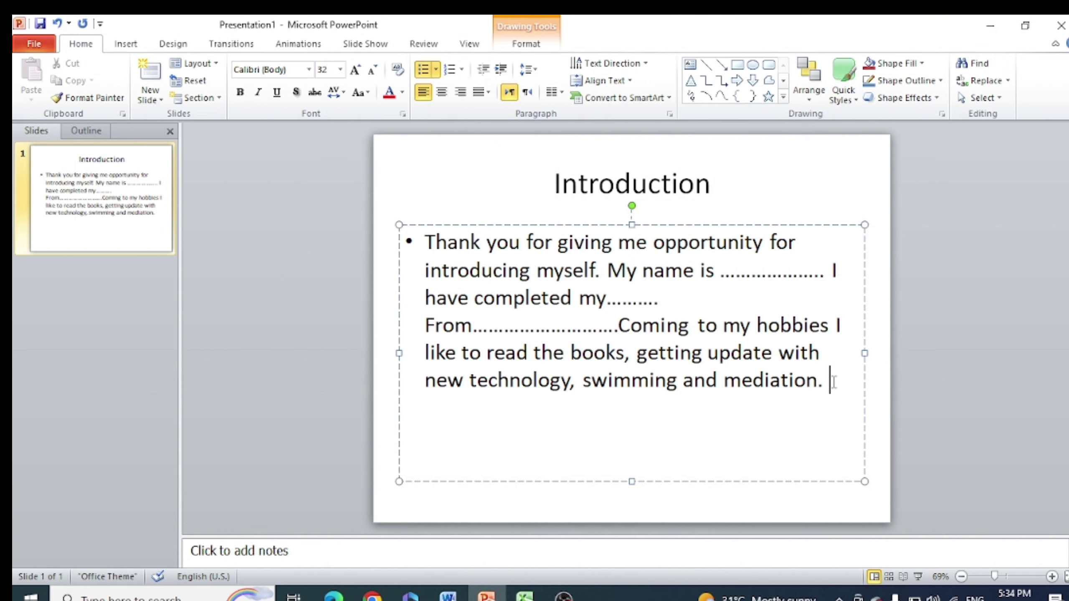
Step: Add the short-term goal of getting placed in a well-reputed company and justify the paragraph
text(My short term)
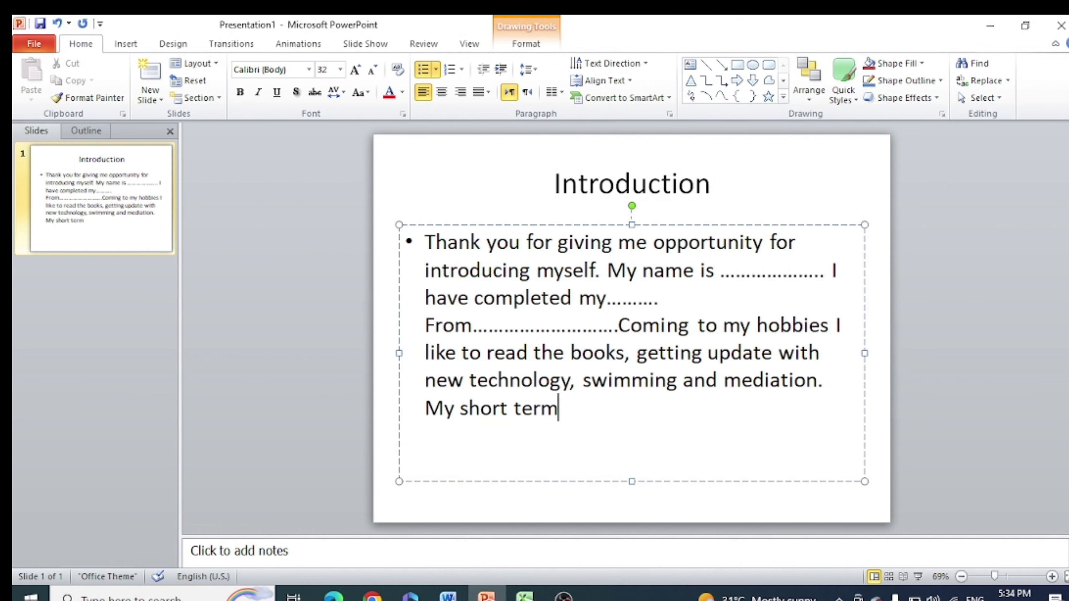
text( goal to get placed )
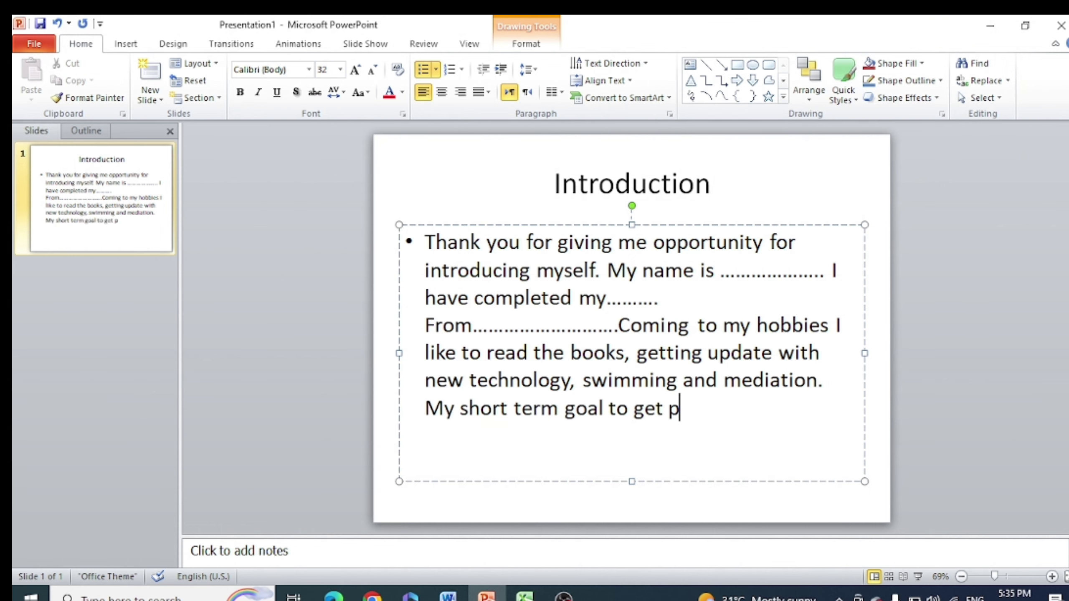
text(in well)
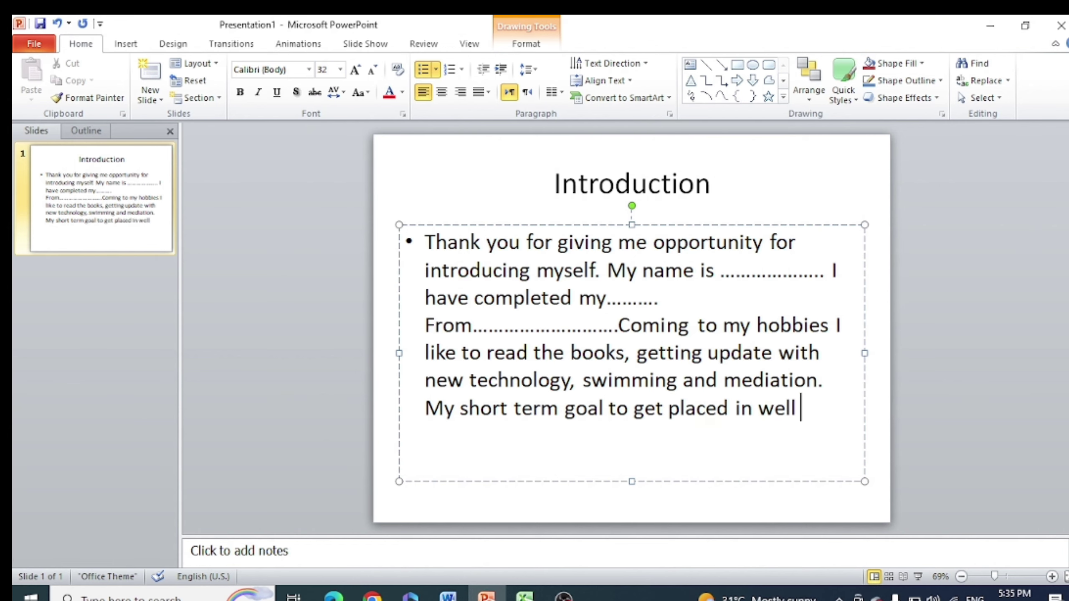
text( reputed company.)
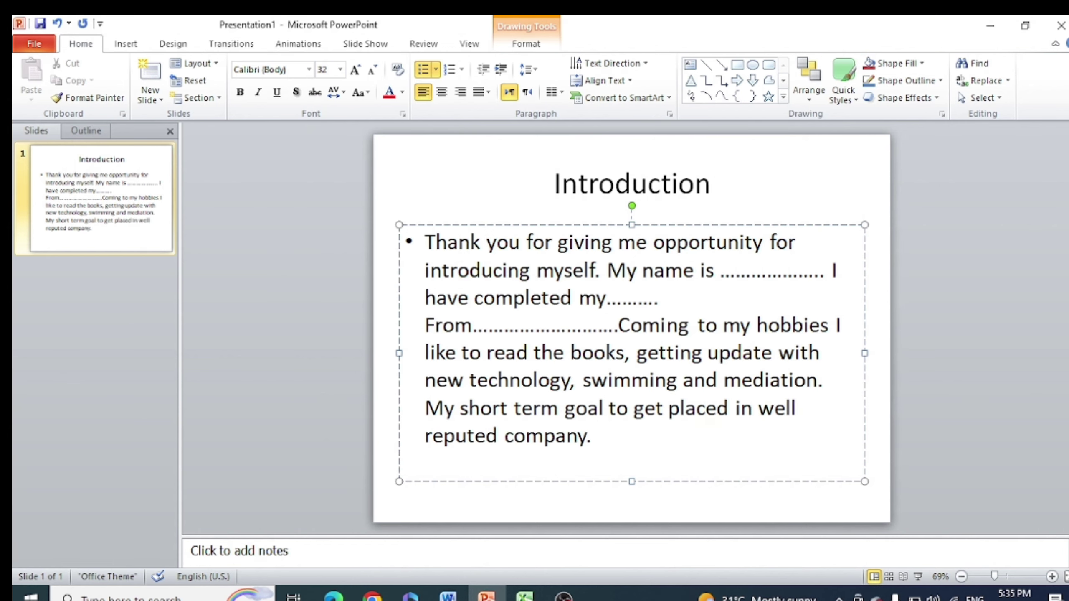
key(ctrl+j)
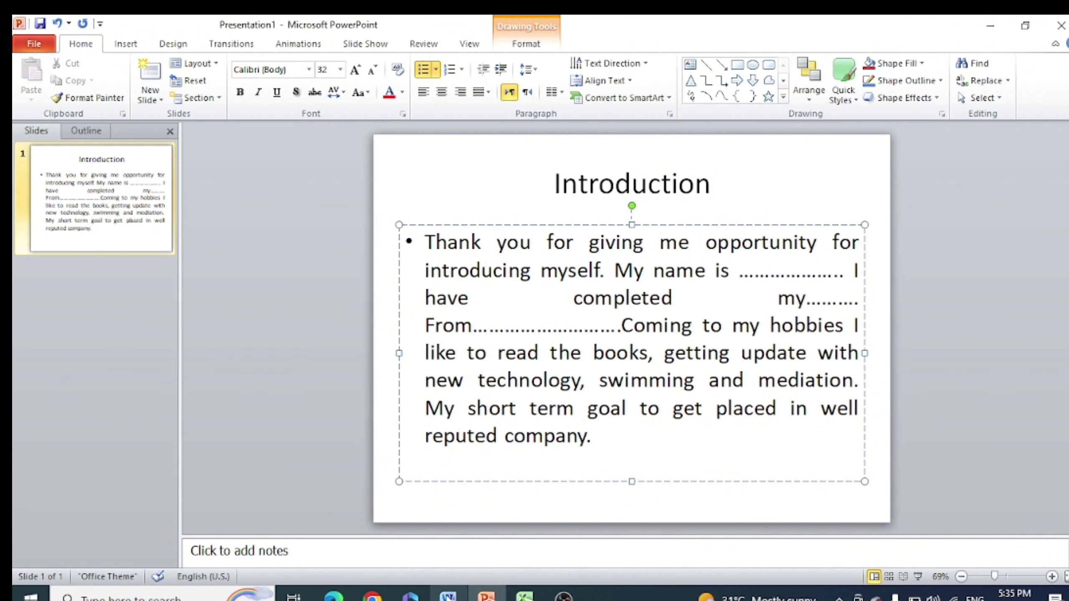
click(449, 596)
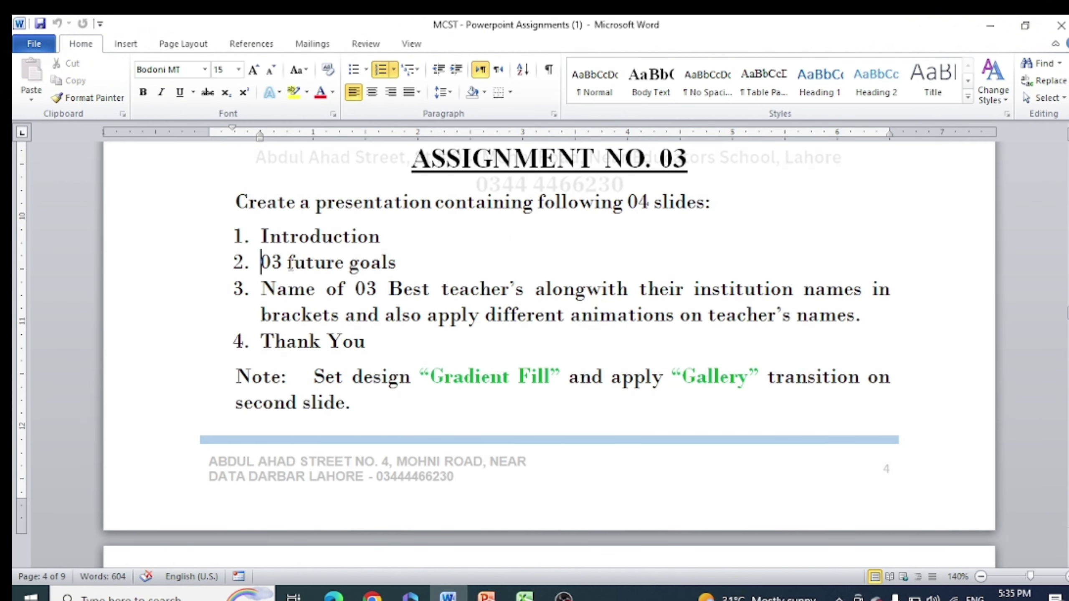
Step: Highlight the '03 future goals' requirement in the Word brief, then return to PowerPoint
drag(261, 257, 391, 276)
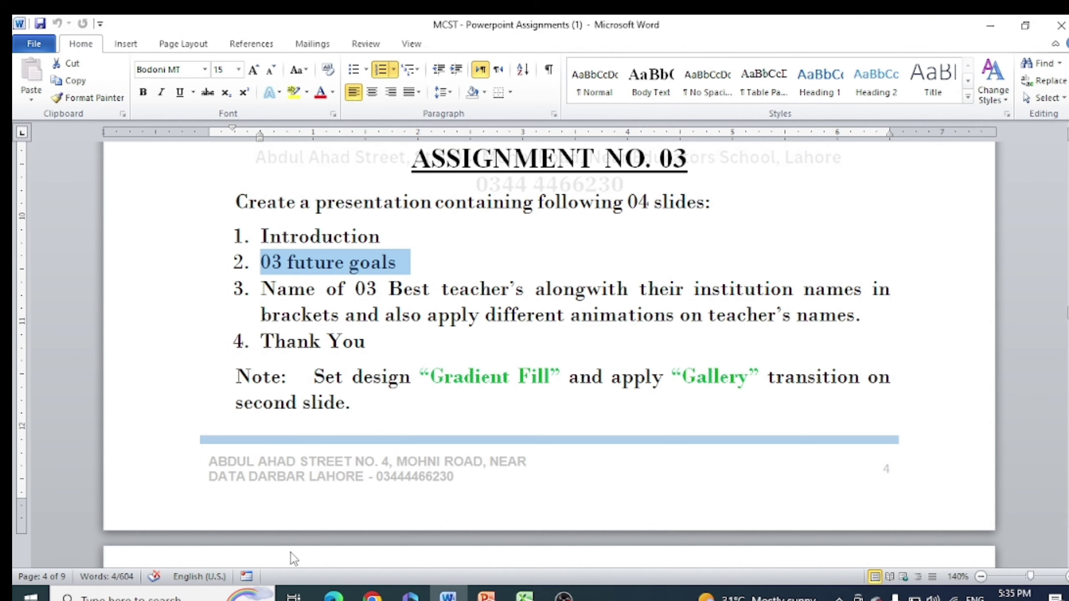
click(410, 593)
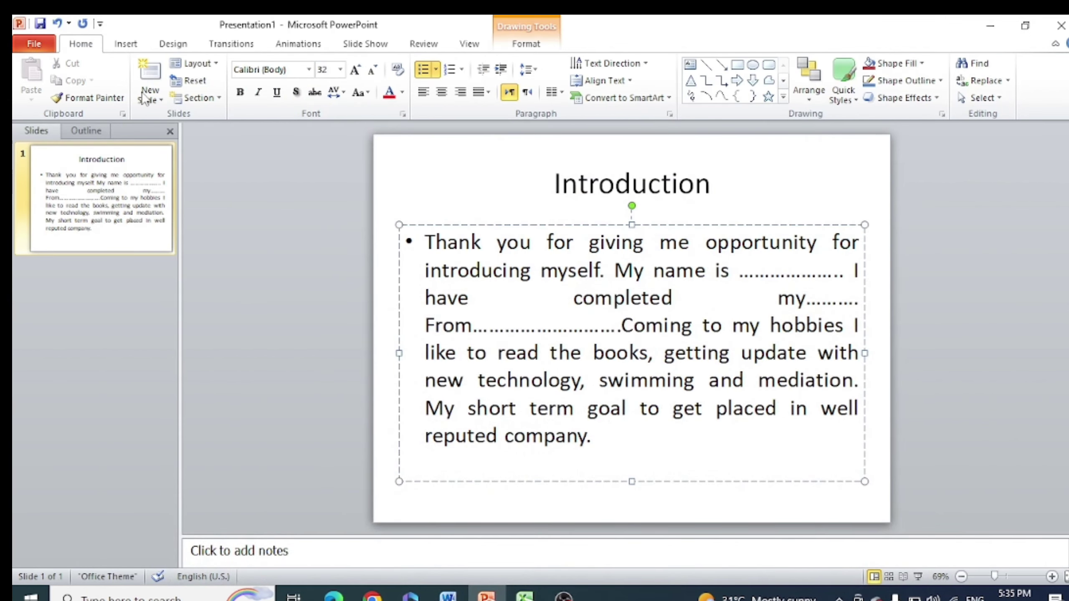
Step: Add a second slide with the bullet 'Become a more active listener.'
click(150, 71)
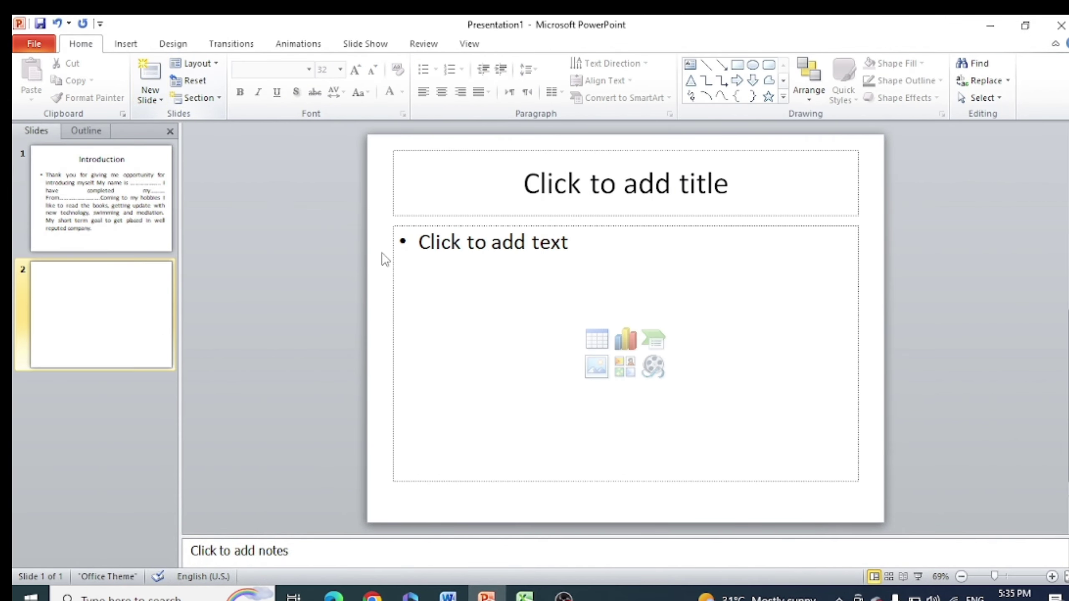
click(518, 241)
text(B)
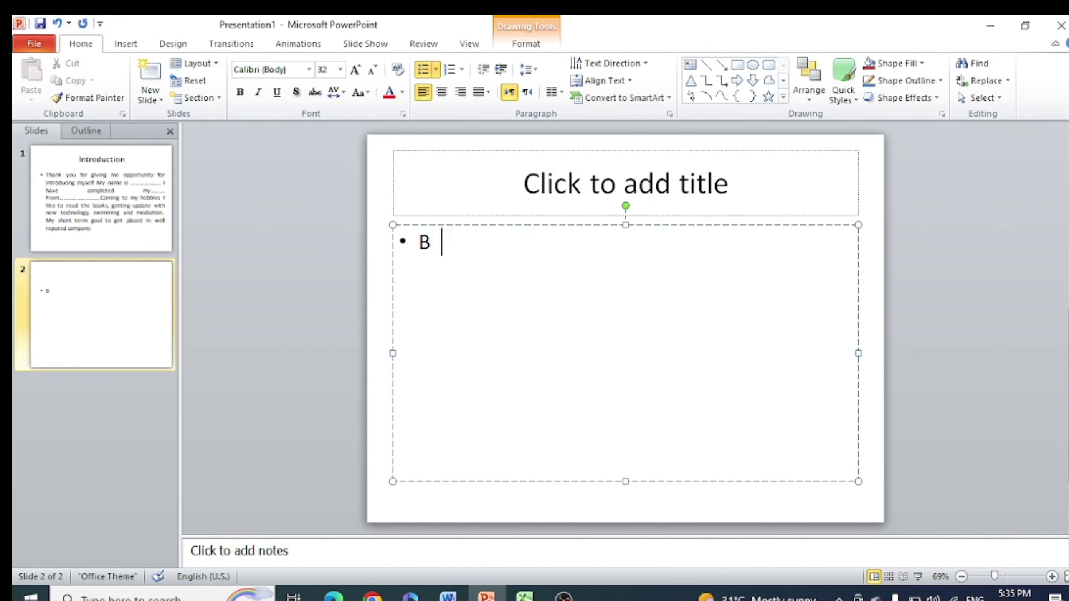
text(ecome a m)
text(ore)
key(BackSpace)
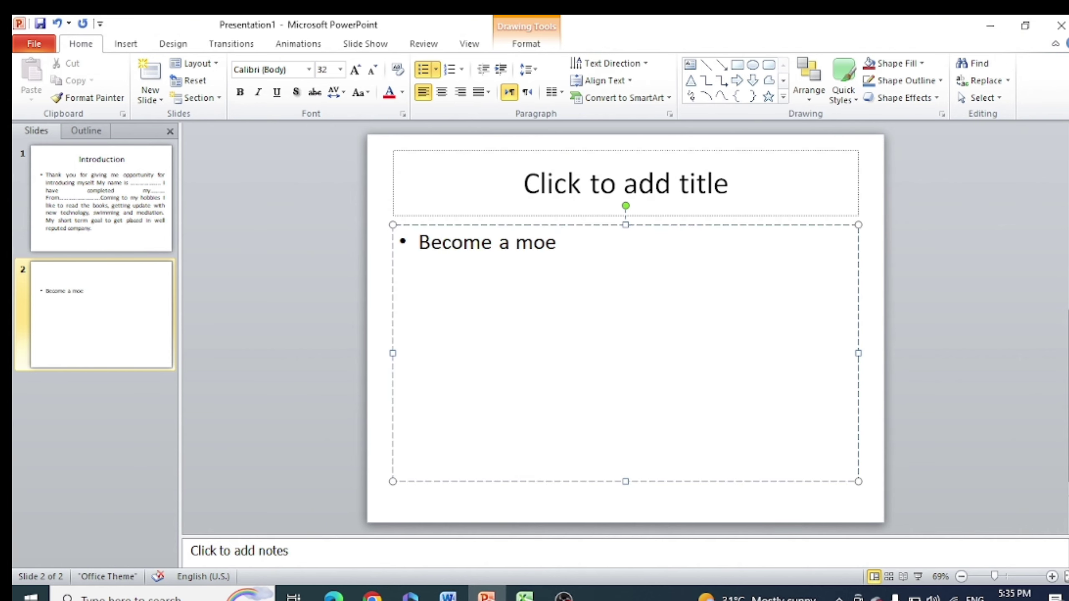
text(re act)
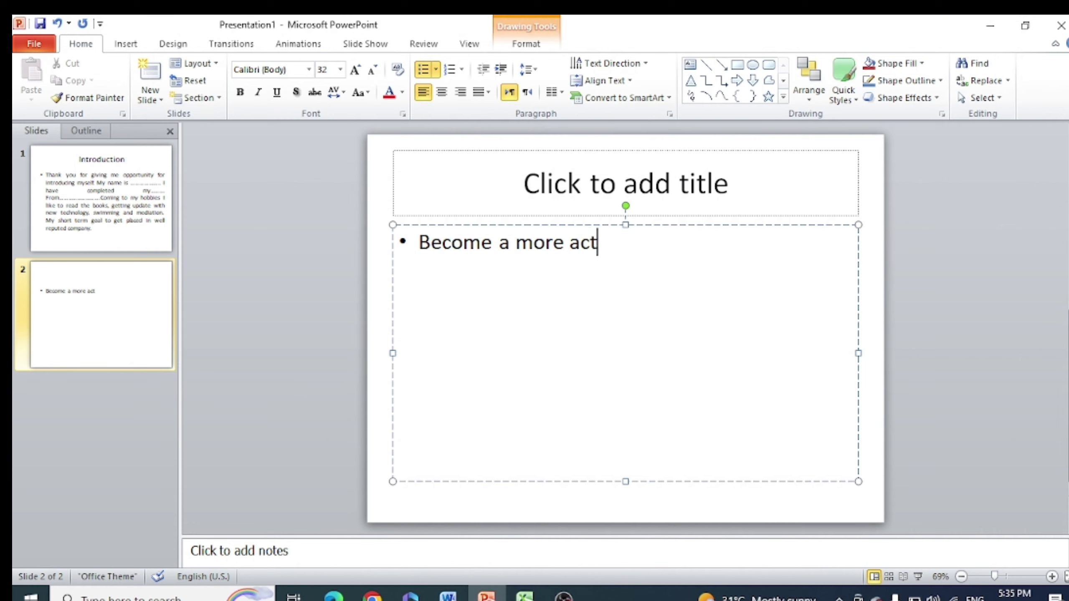
text(ive listener.)
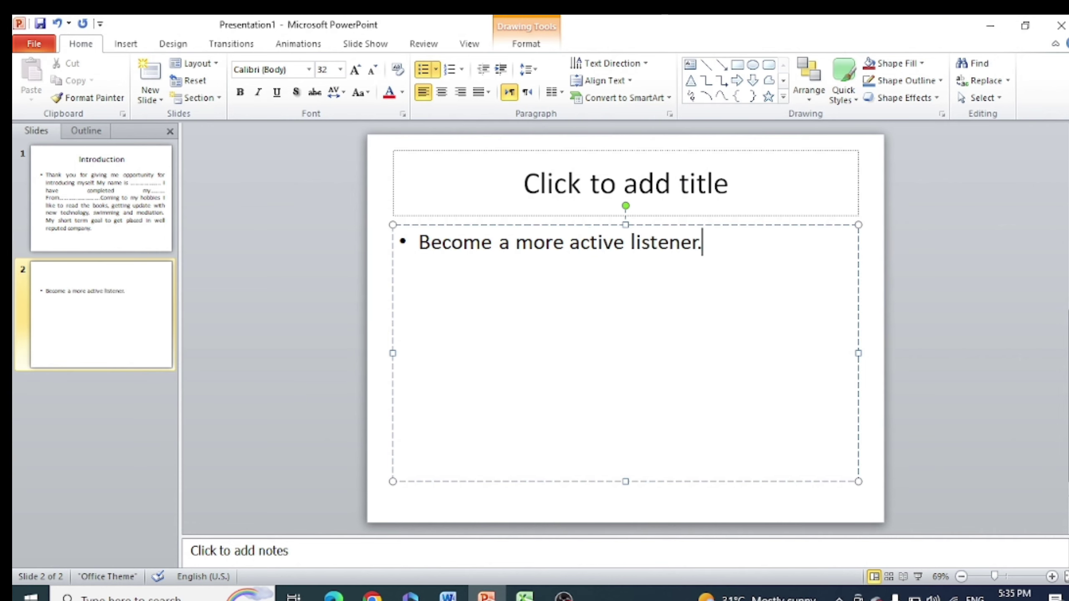
key(Return)
Step: Add bullets about accepting constructive criticism and 'Be adaptable to growth and change.'
text(learn to a)
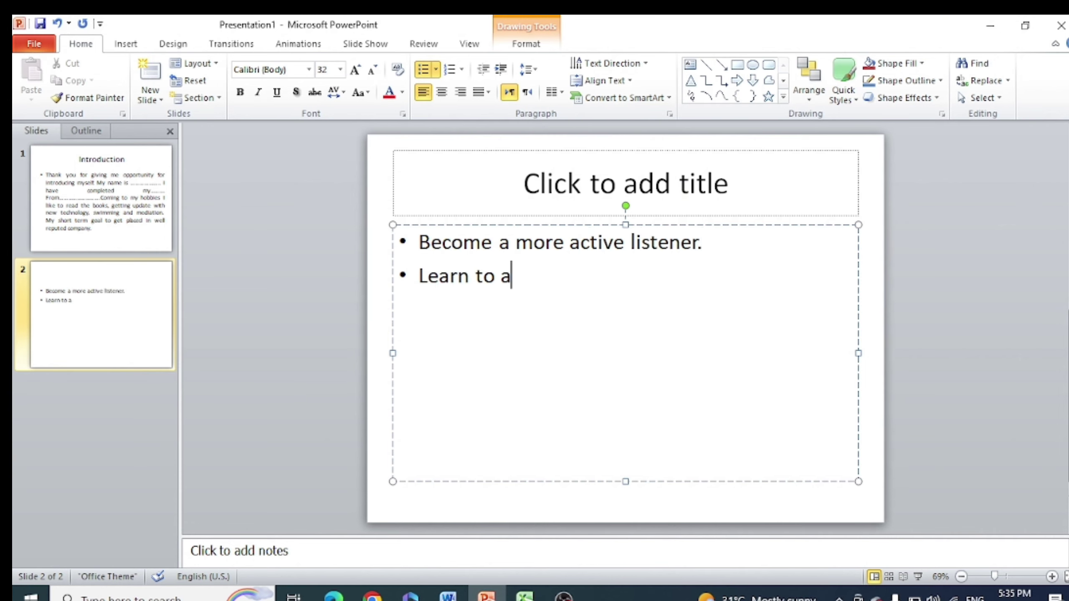
text(ccept construct)
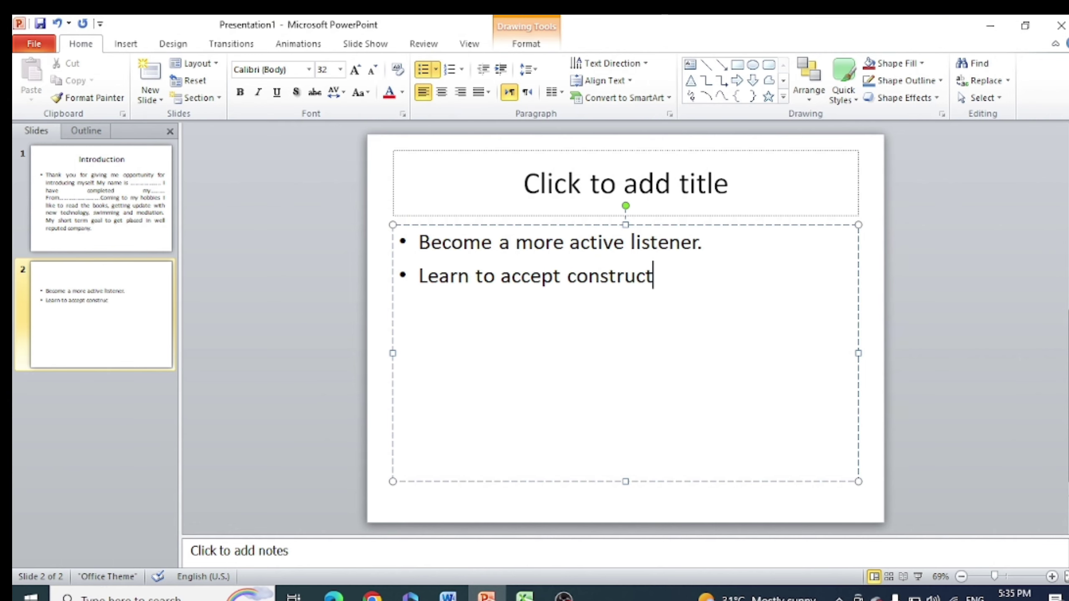
text(ive critic)
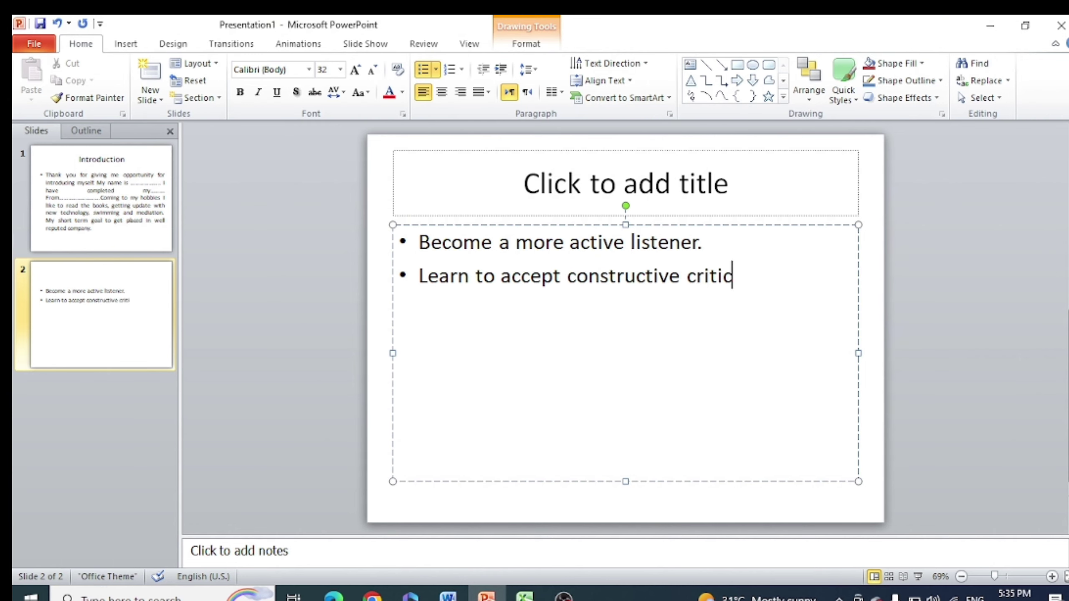
text(ism)
key(Return)
text(B)
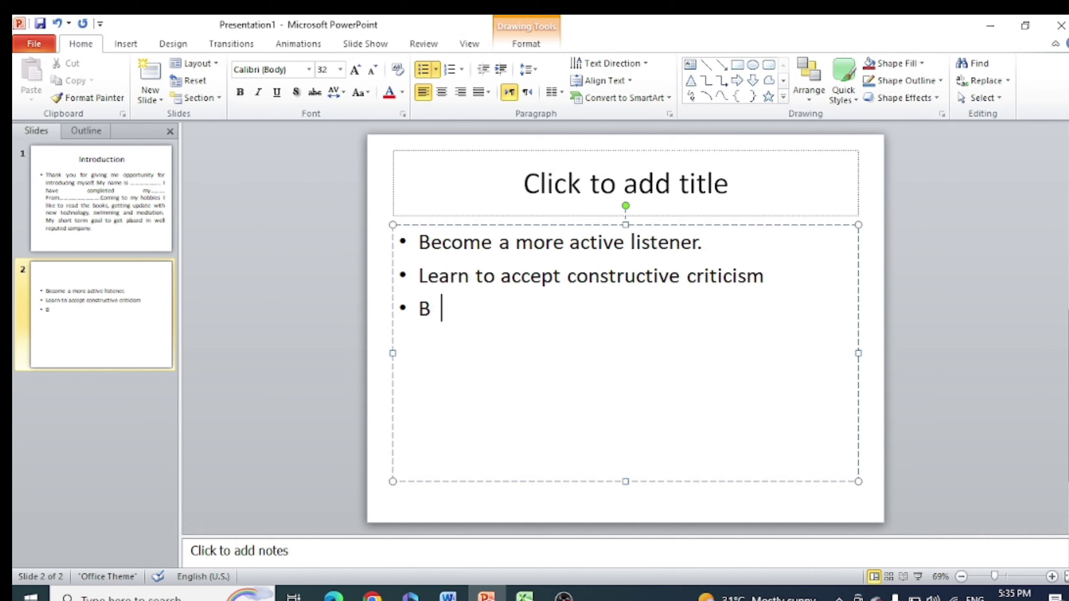
text(e adapa)
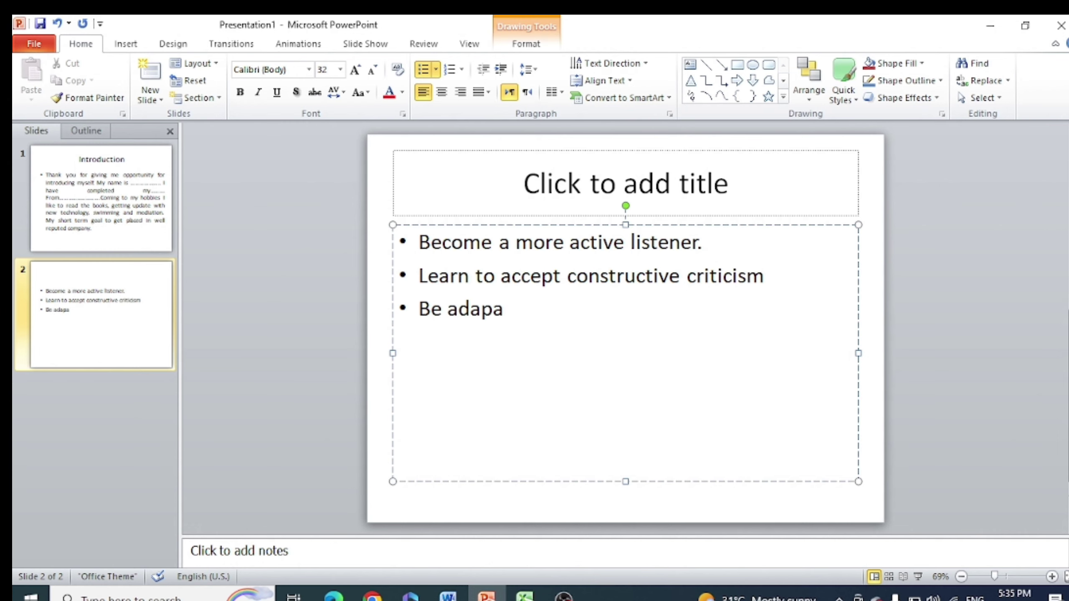
key(BackSpace)
text(table to gw)
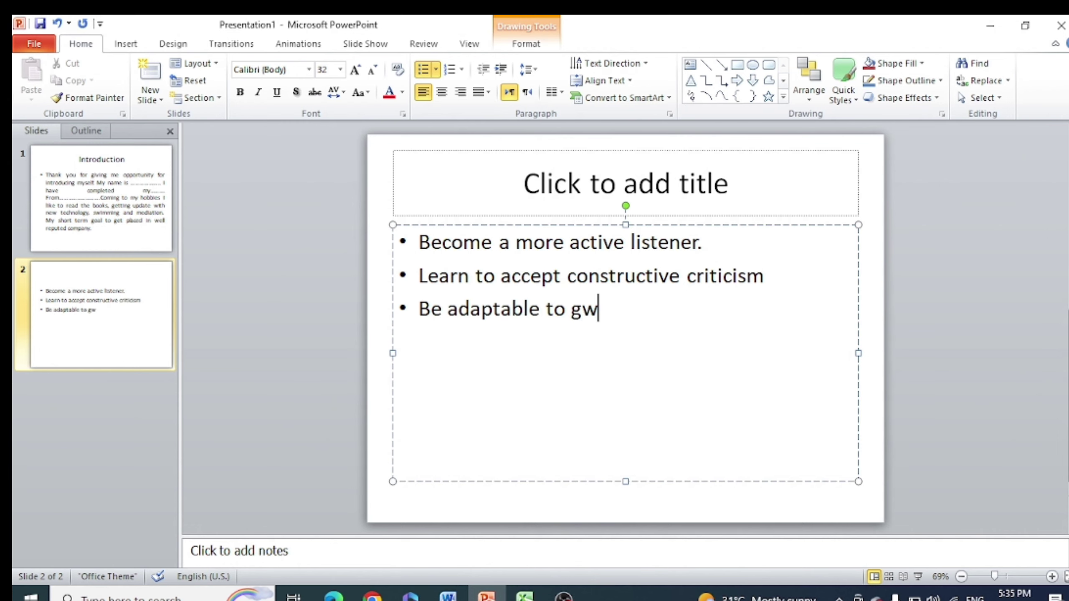
key(BackSpace)
text(rio)
key(BackSpace)
key(BackSpace)
text(owth and )
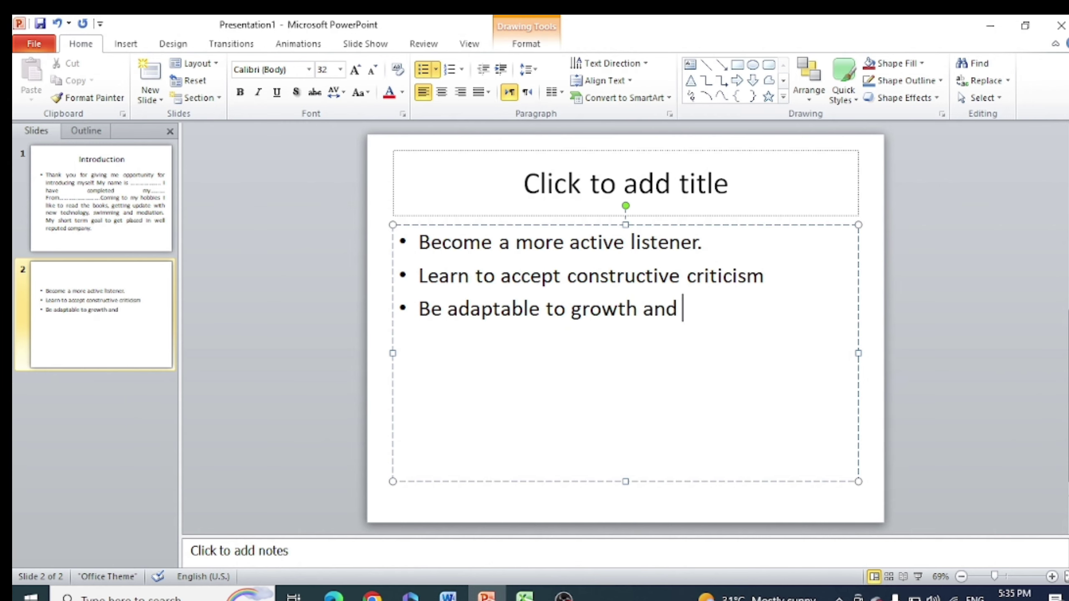
text(change.)
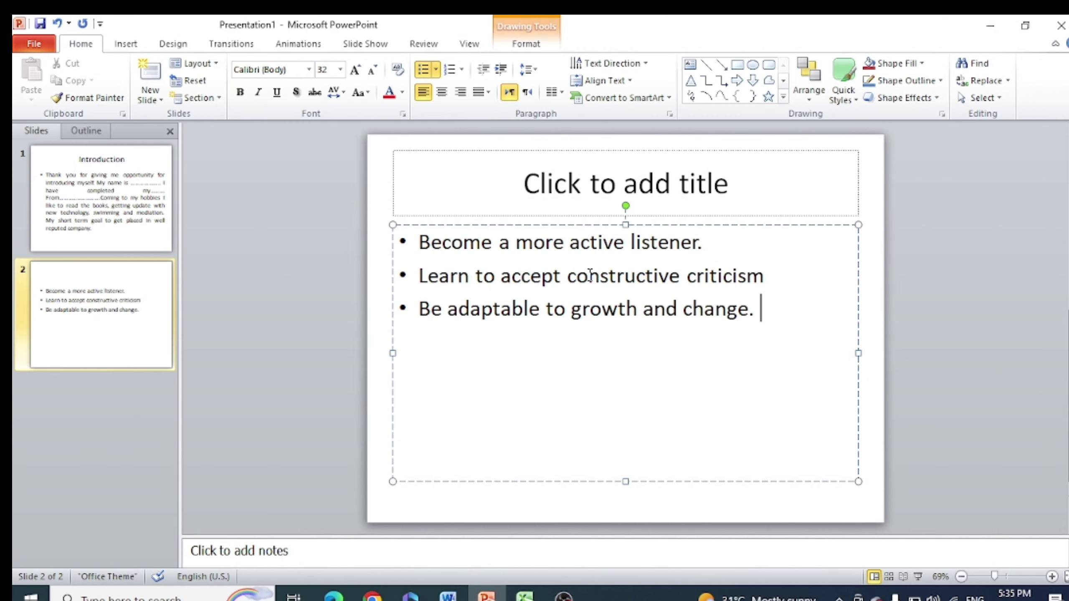
click(378, 189)
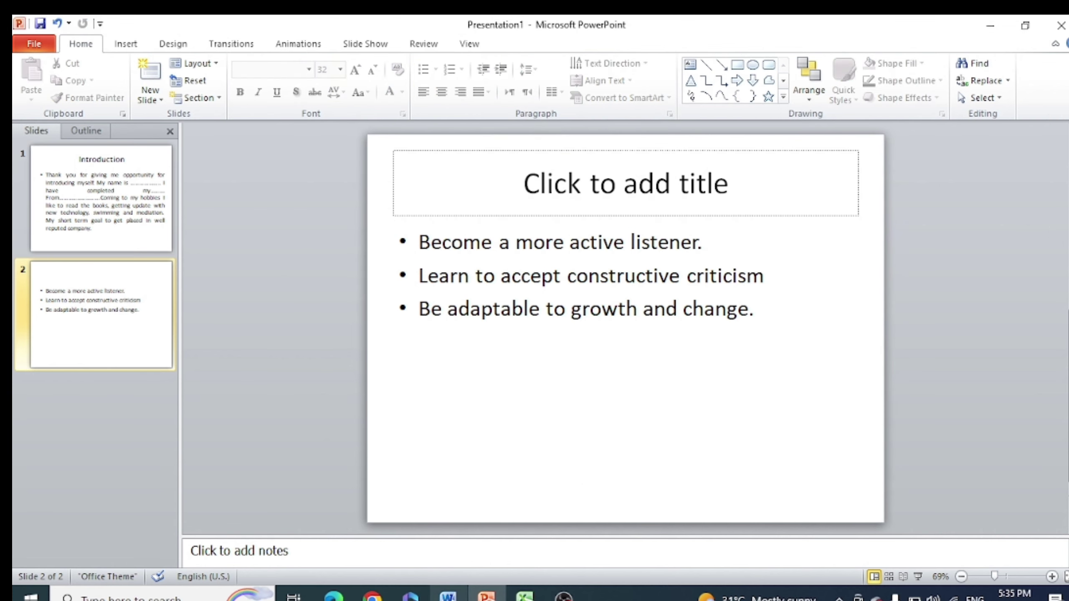
click(448, 595)
Step: Check the 'Name of 03 Best teacher's' requirement in Word and go back to PowerPoint
drag(263, 290, 500, 288)
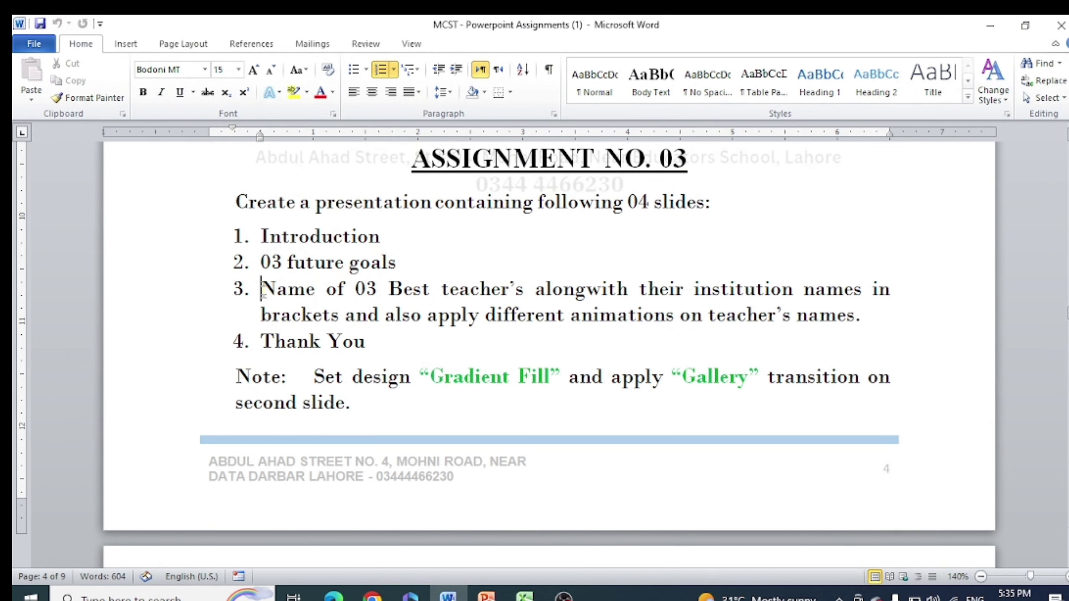
click(661, 289)
click(486, 595)
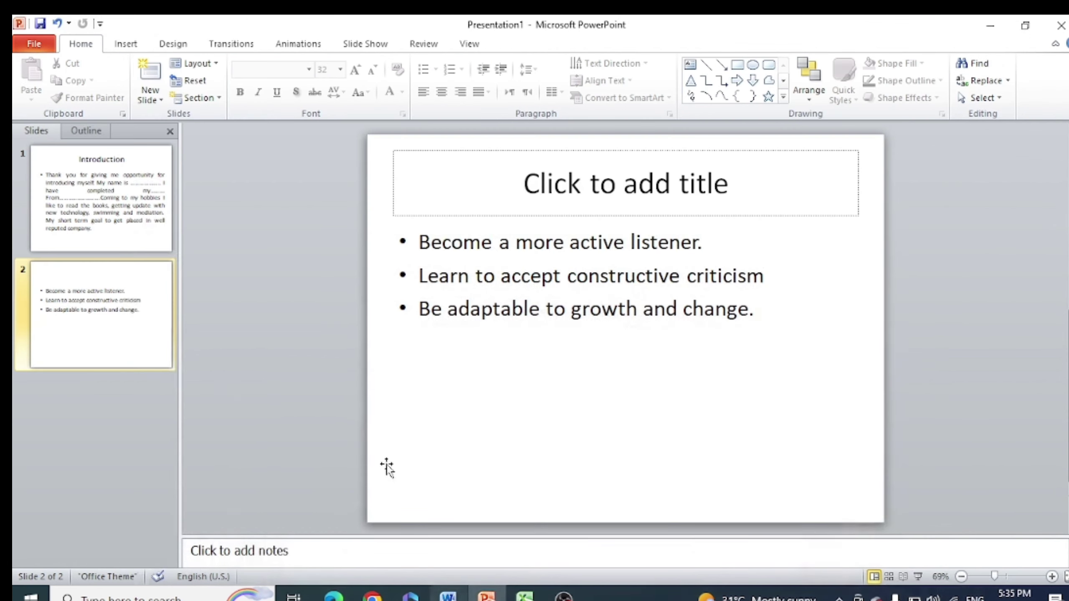
Step: Add a third slide listing teachers with institutions: GICC Samanabad, Qazi Shorthand Center, Stars Academy
click(151, 70)
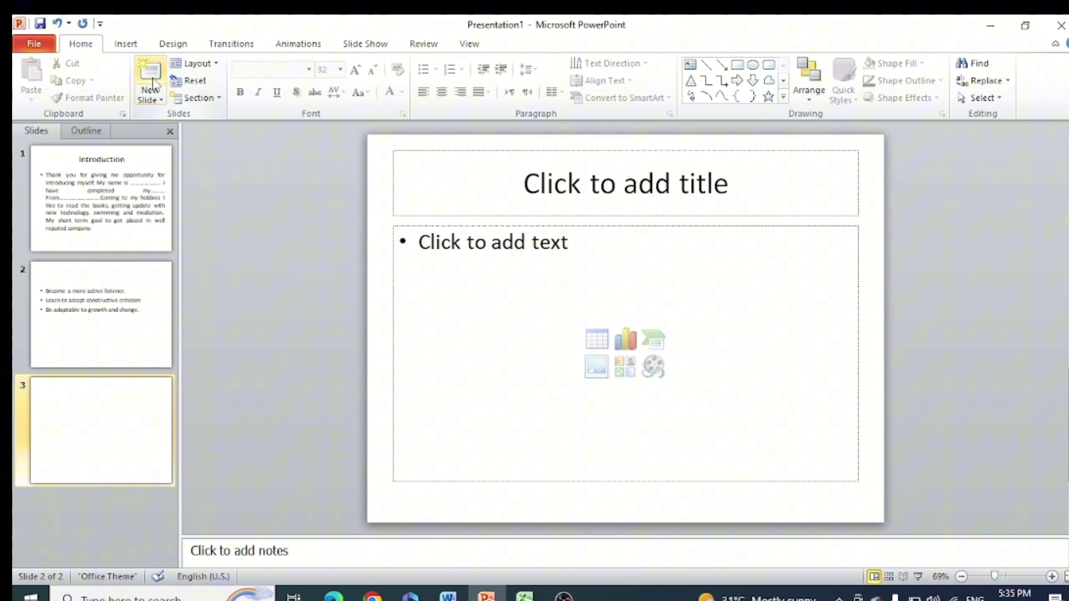
click(449, 240)
text(Sir )
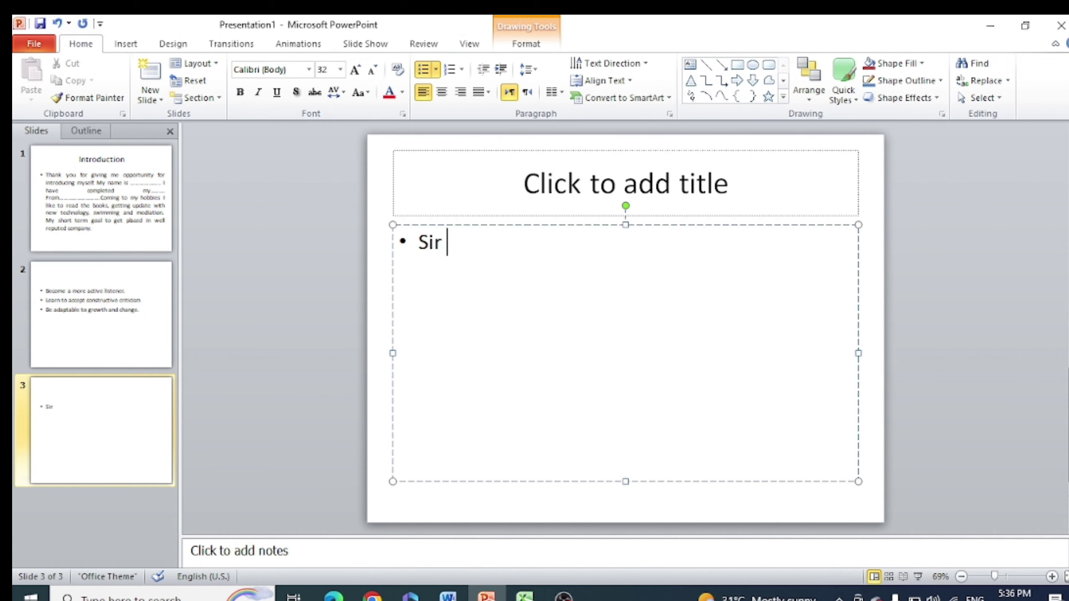
text(musk)
key(BackSpace)
key(BackSpace)
key(BackSpace)
key(BackSpace)
text(Mush)
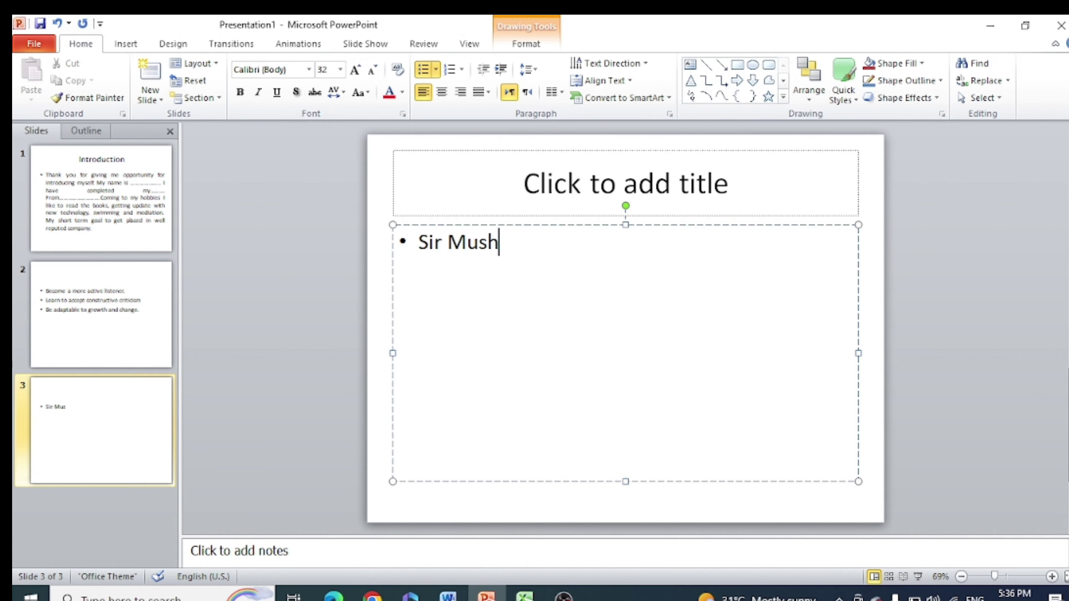
text(taq (Gover)
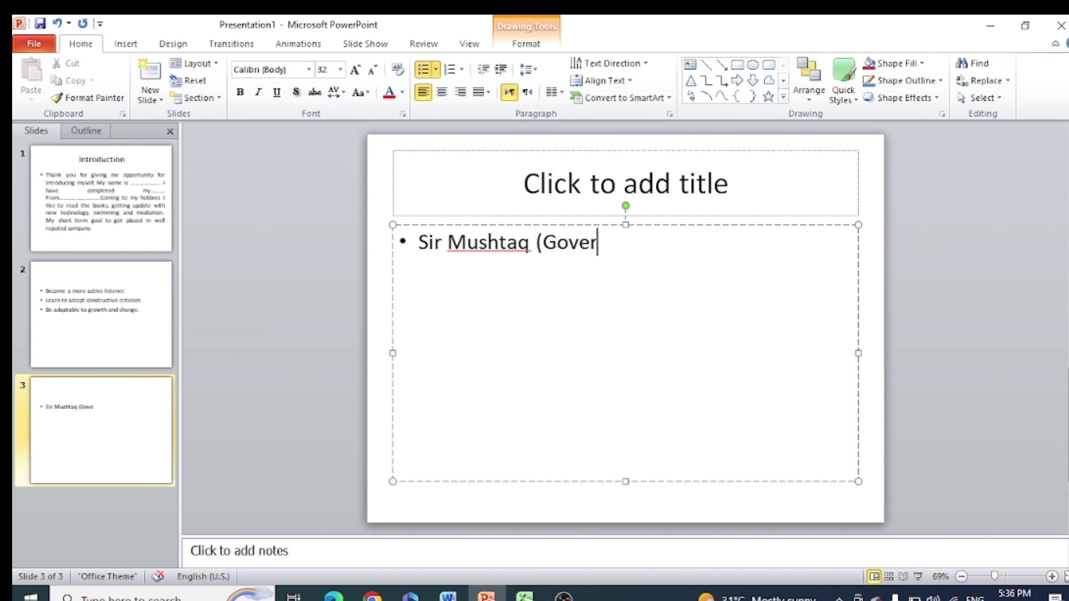
text(nment Insti)
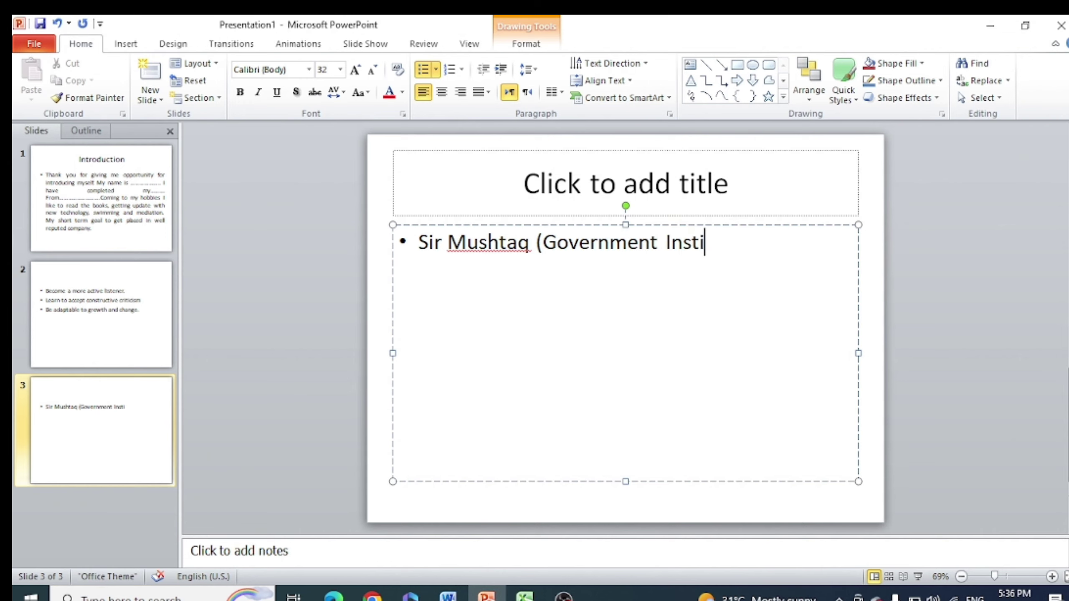
key(BackSpace)
key(BackSpace)
key(BackSpace)
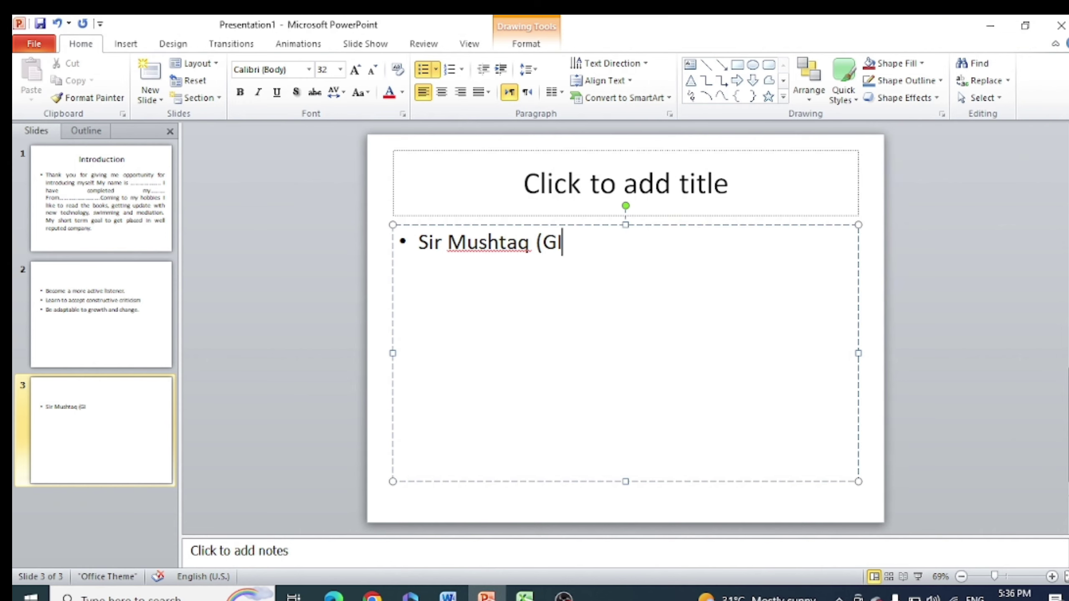
text(CC S)
text(amanabad)
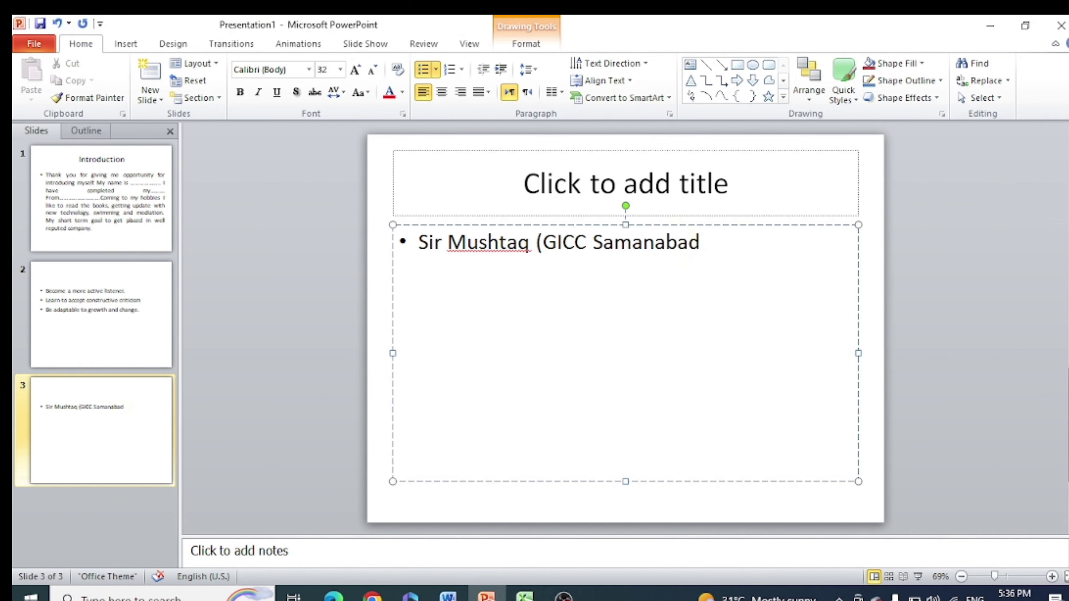
key(Return)
text(Sir Qa)
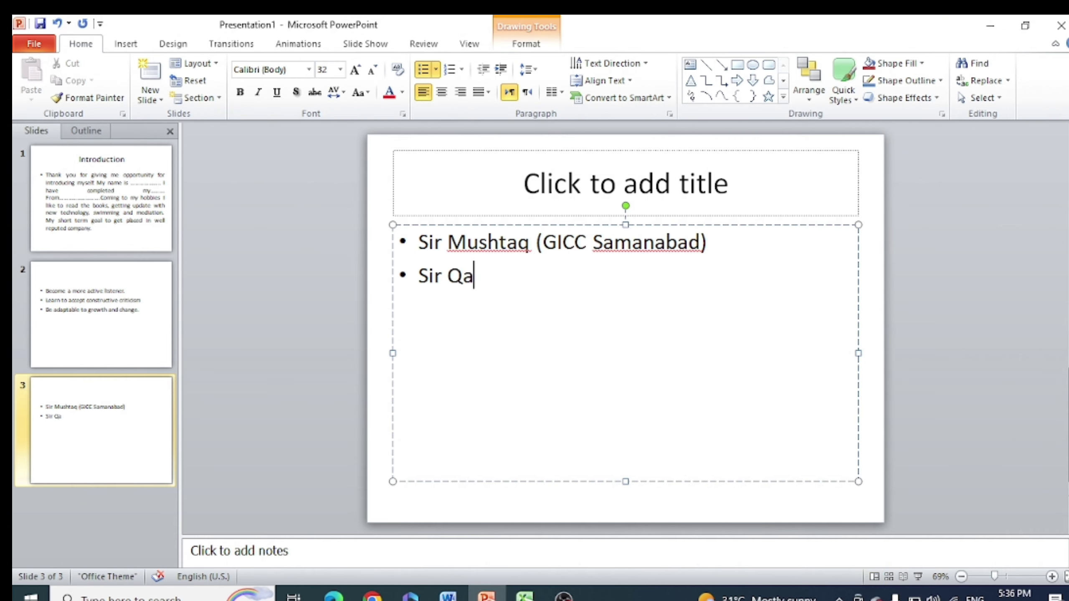
text(zi Sb)
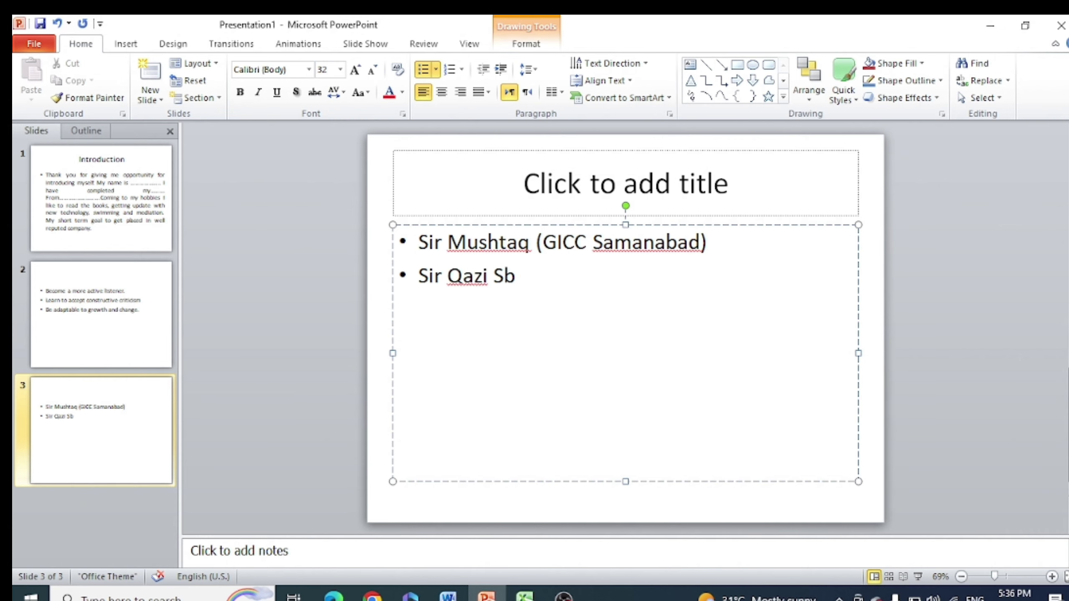
text( (Qazi Sh)
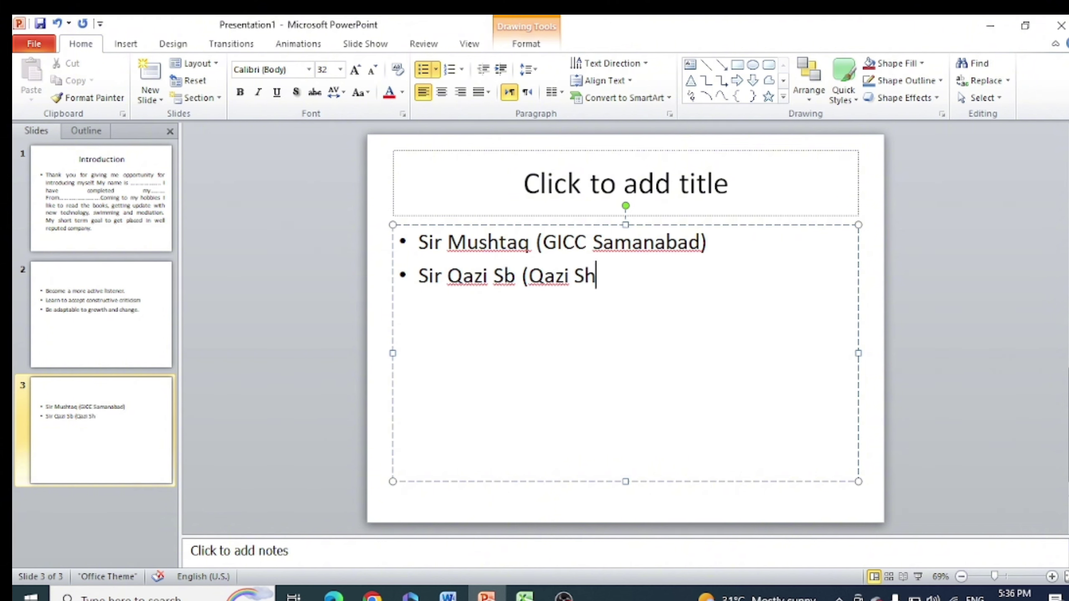
text(orthand Center) S)
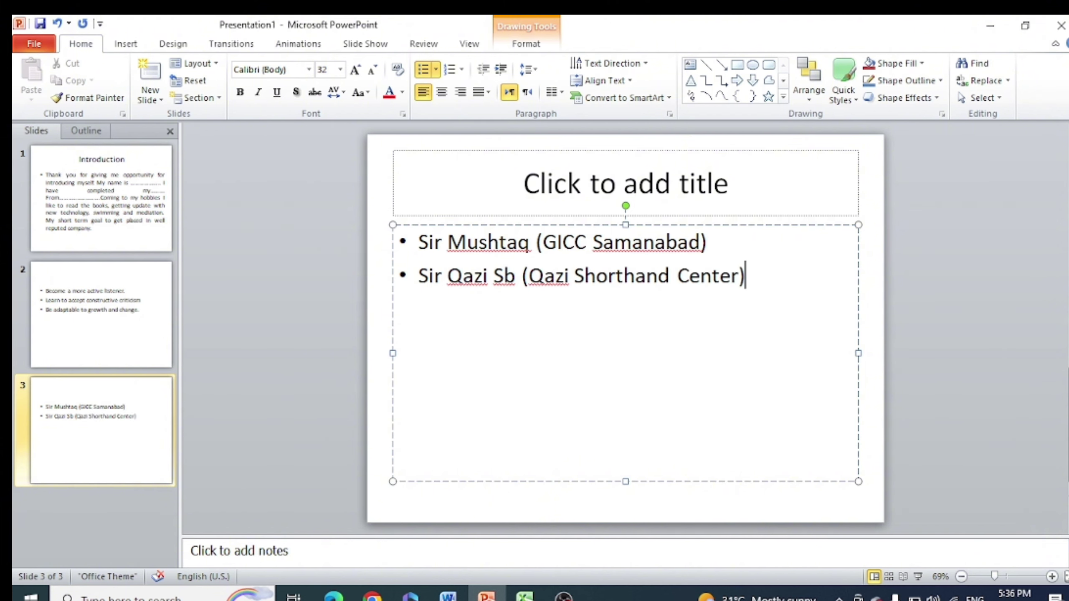
text(ir Rashe)
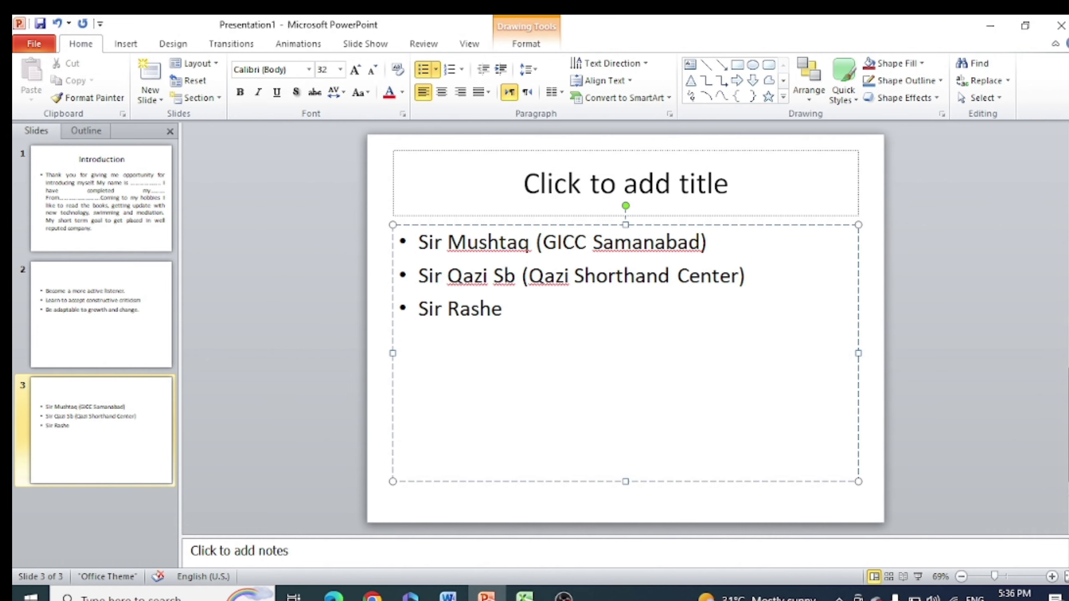
text(ed (Stars )
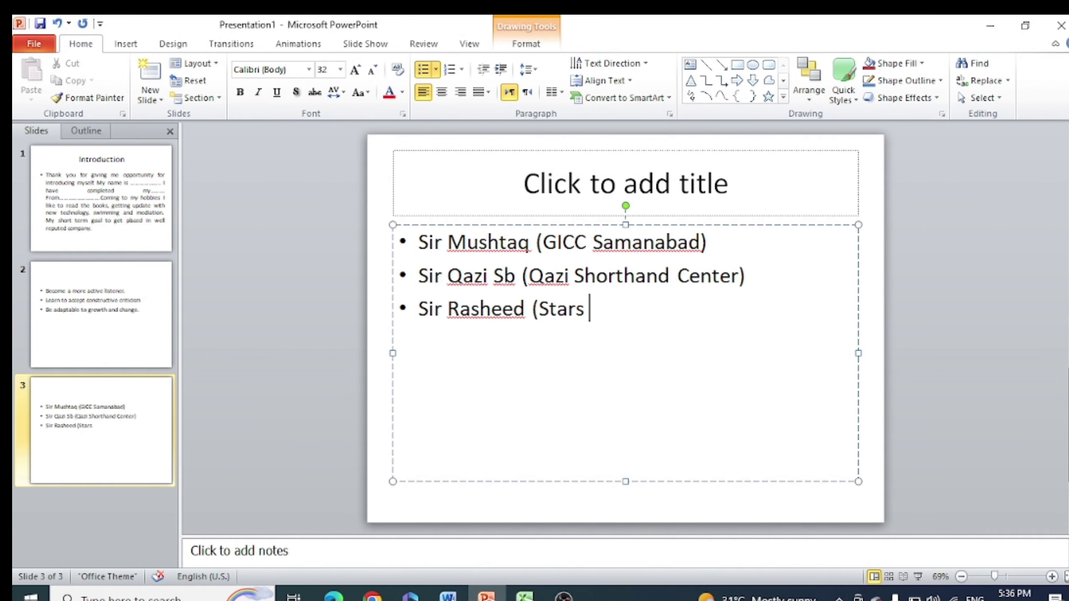
text(Academy)()
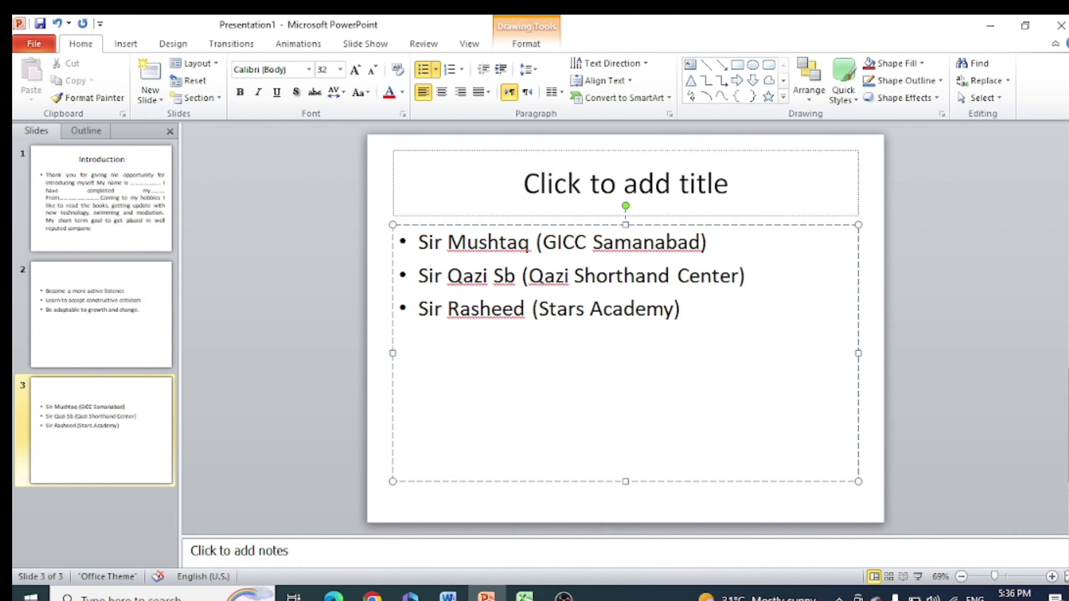
Step: Animate the three teacher lines with Fly In, Shape and Zoom entrance effects respectively
click(775, 275)
drag(728, 250, 402, 239)
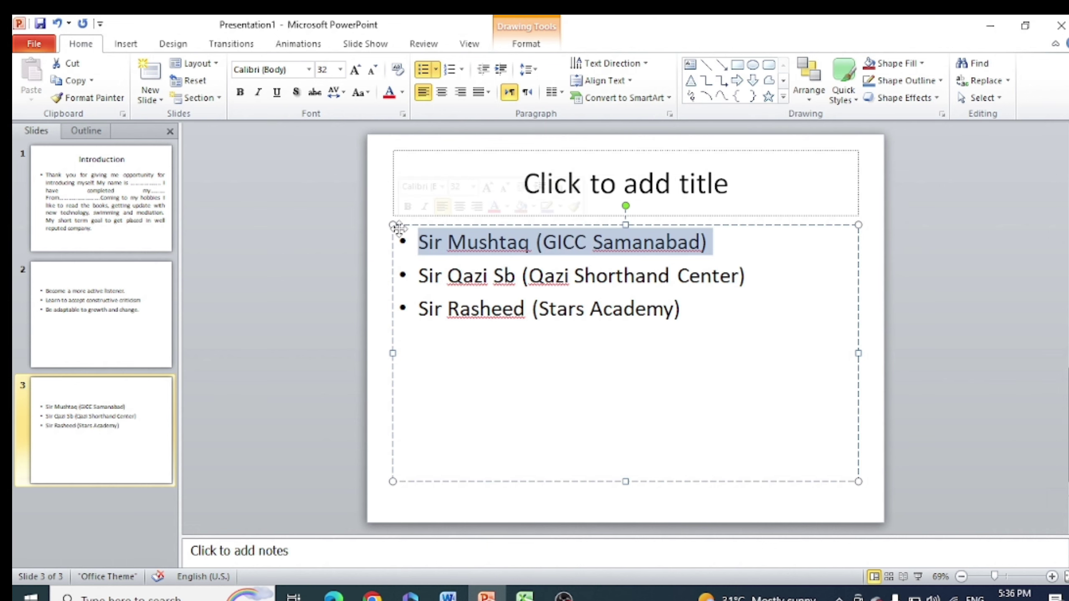
click(293, 43)
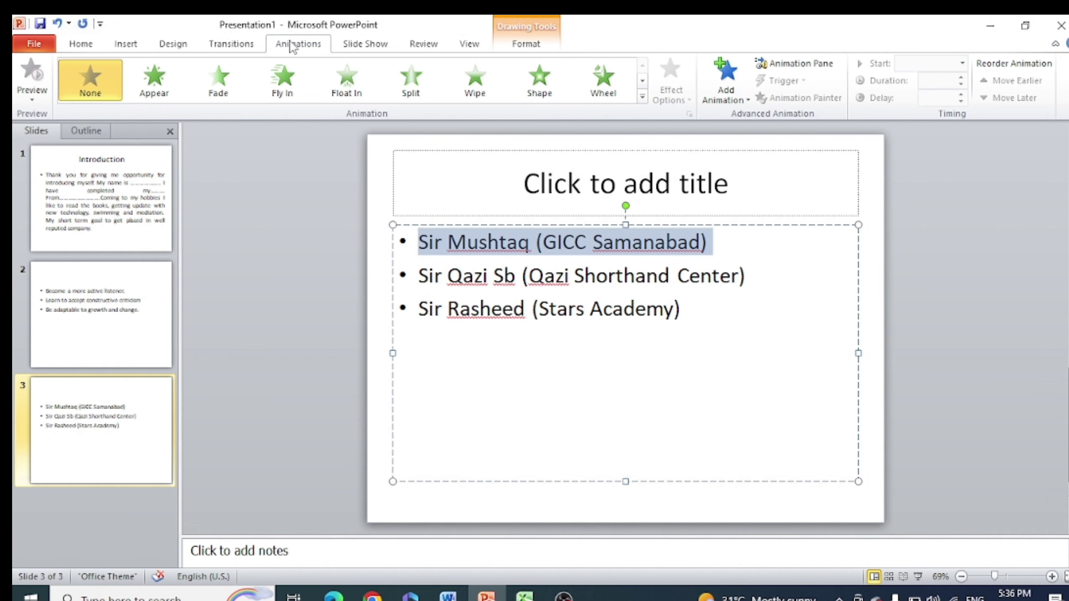
click(283, 89)
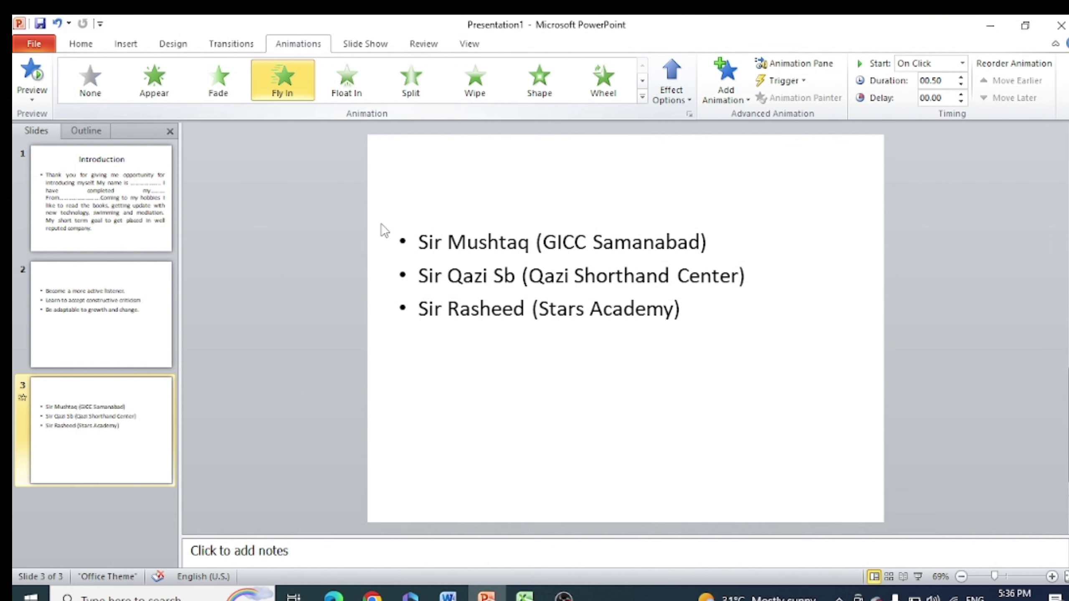
drag(419, 276, 751, 277)
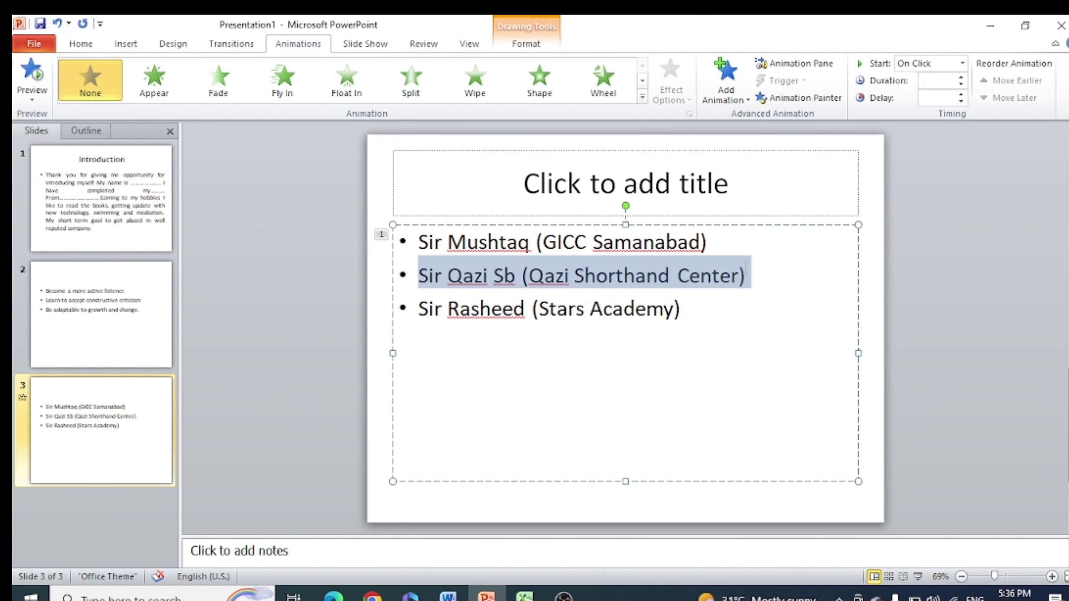
click(543, 86)
click(680, 309)
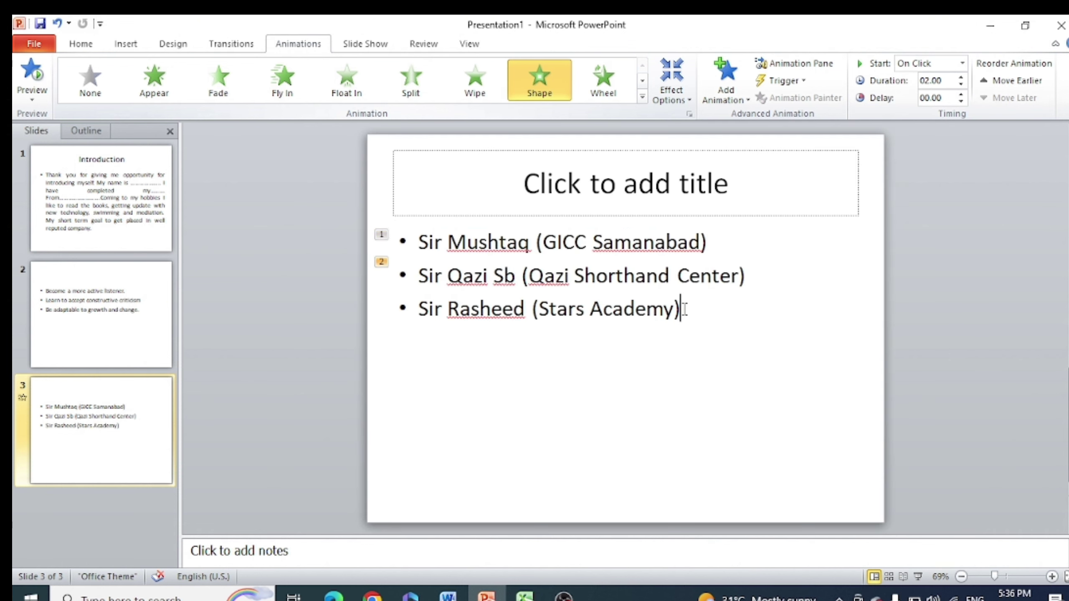
drag(667, 310, 419, 309)
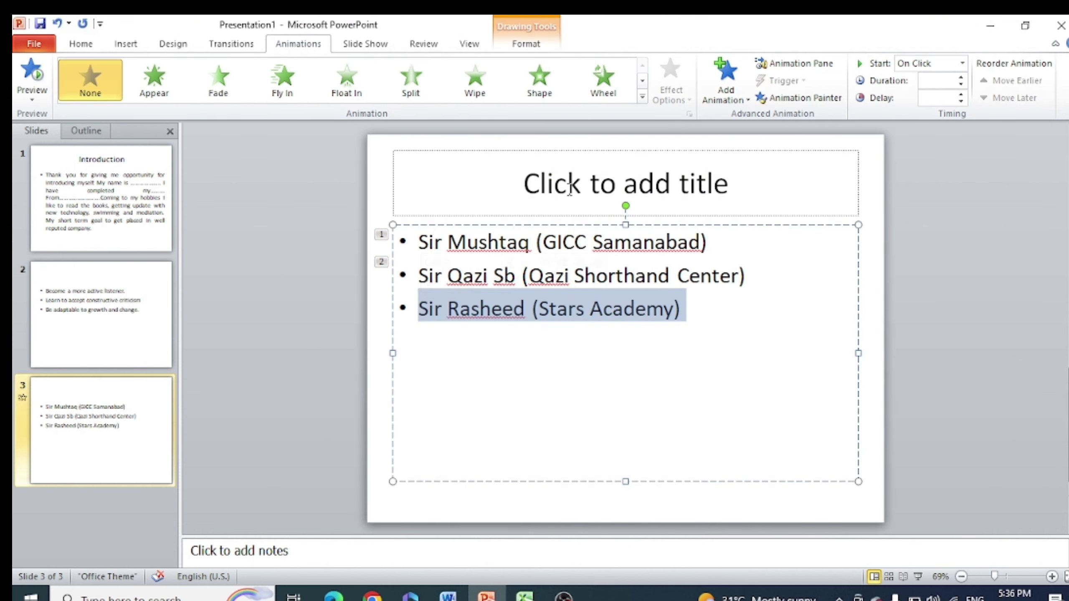
click(642, 97)
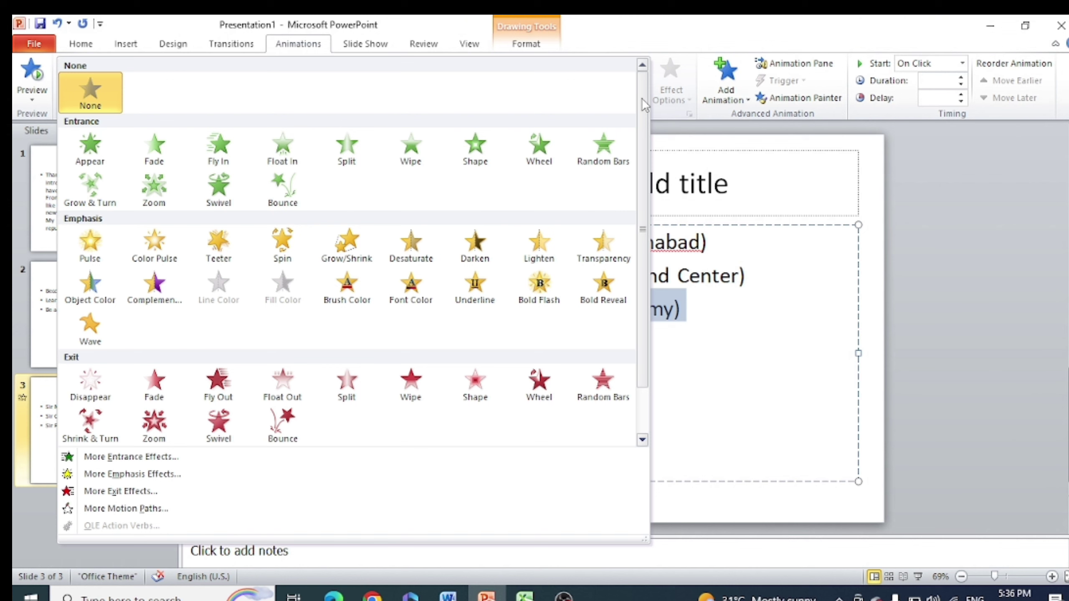
click(153, 187)
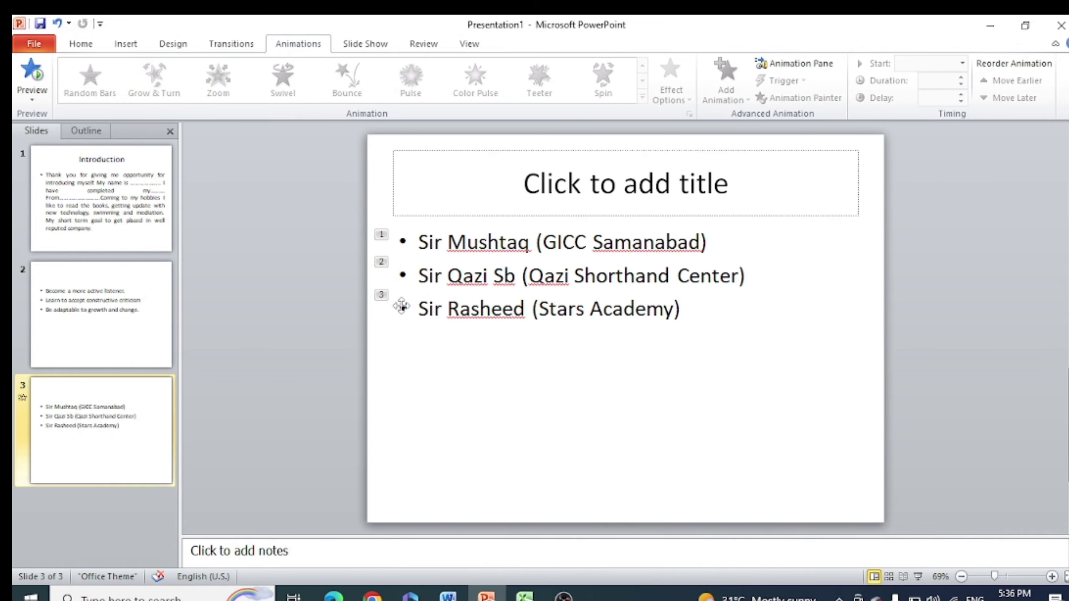
Step: Reread the teacher names, institutions and animations requirement in Word, then return to PowerPoint
click(448, 595)
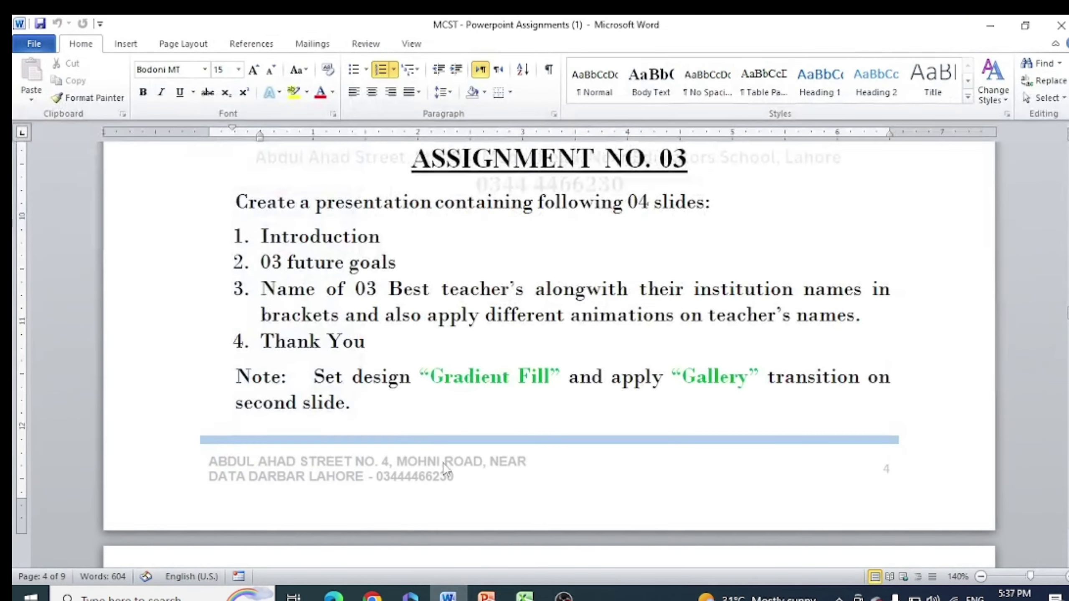
drag(473, 314, 568, 315)
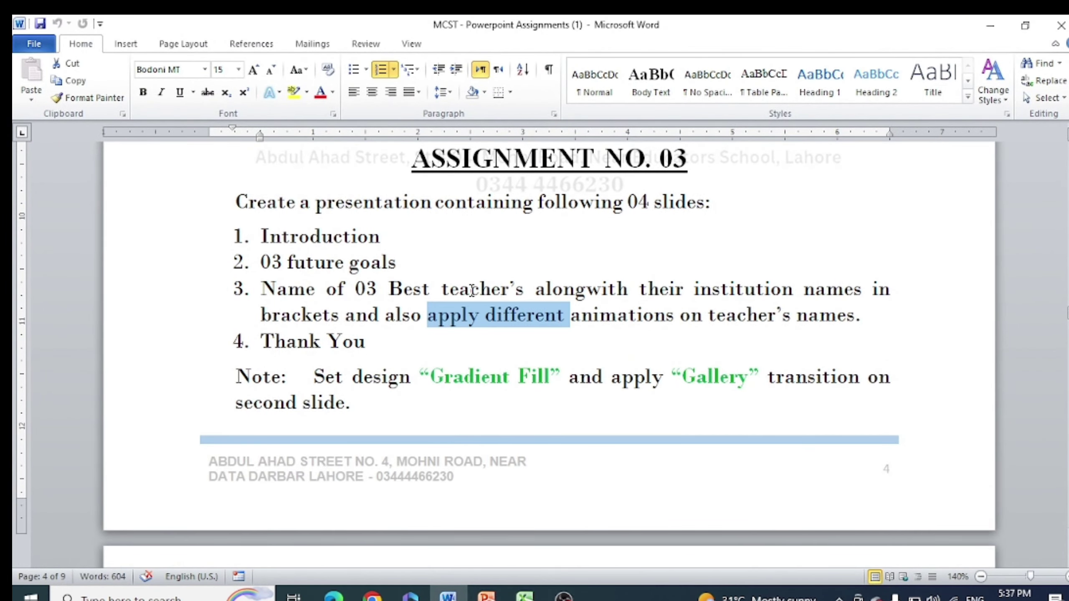
drag(460, 290, 490, 290)
drag(711, 289, 781, 290)
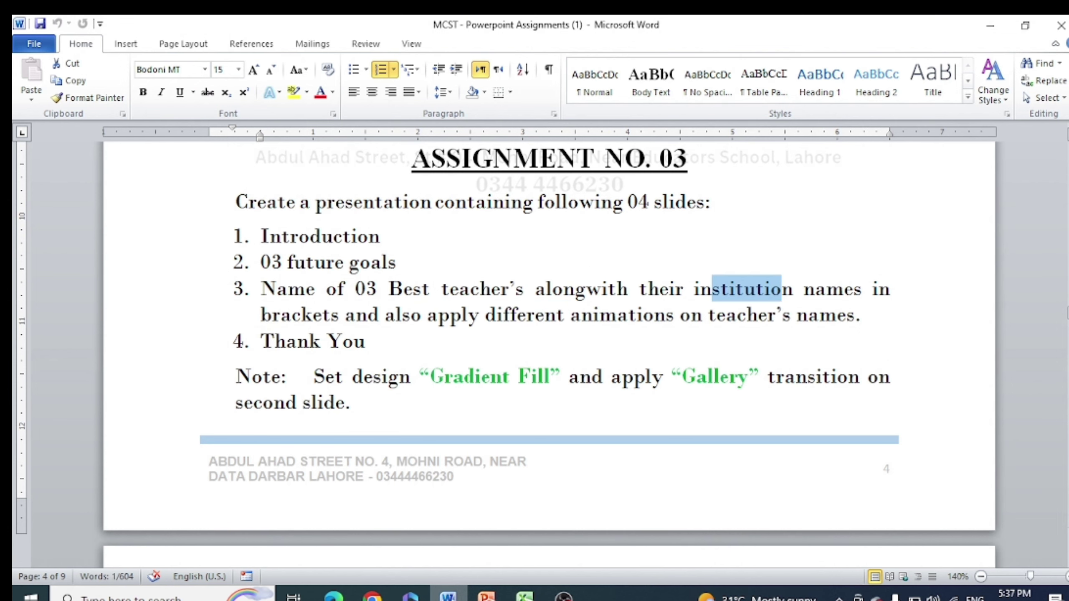
click(486, 595)
Step: Add a fourth Title Only slide titled 'Thank you', moved to the slide's middle
click(80, 44)
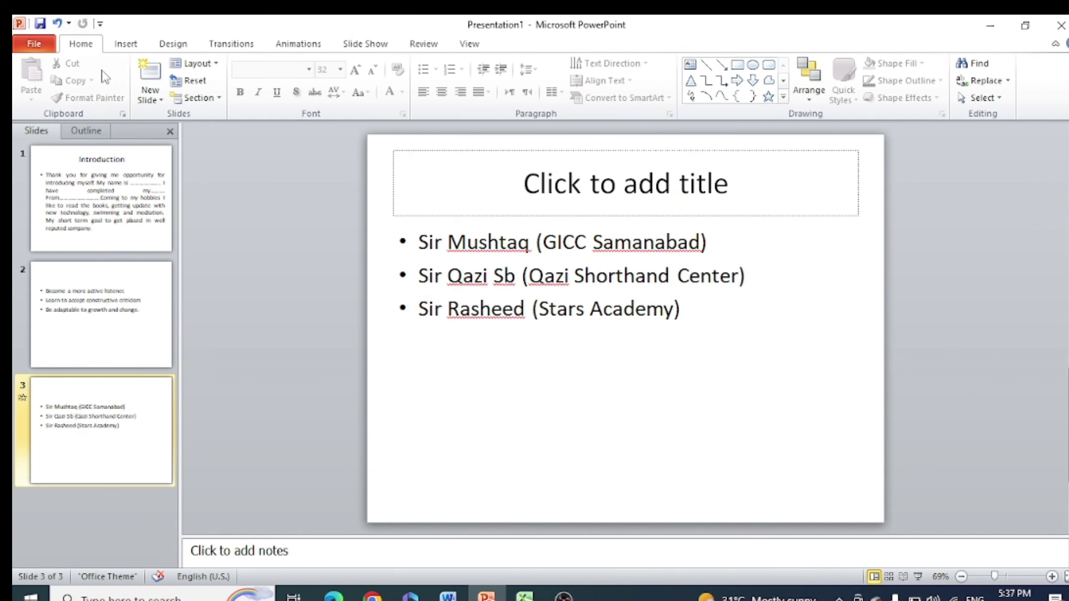
click(153, 80)
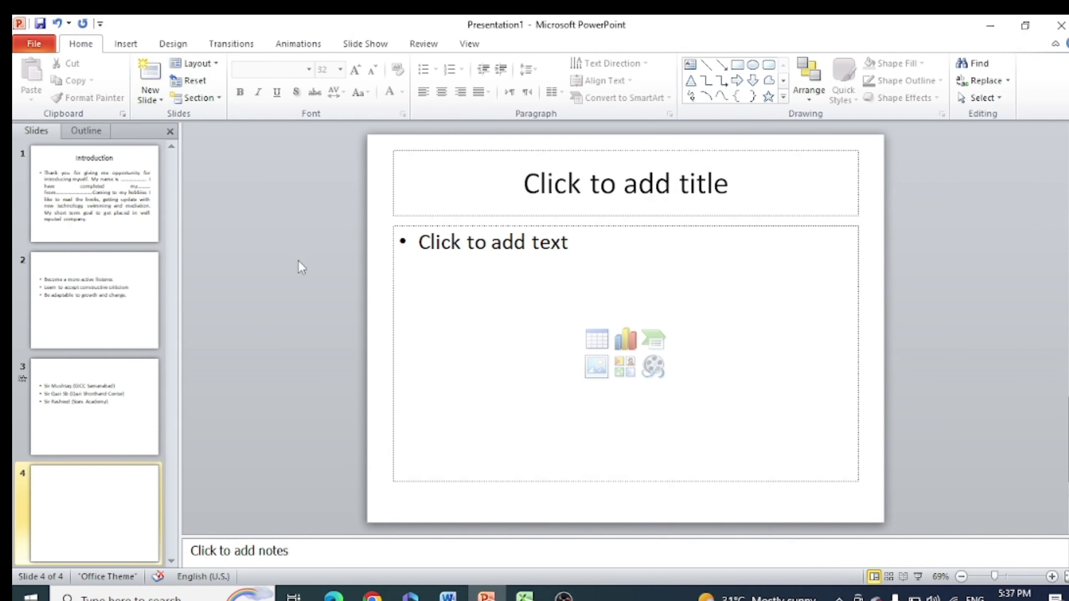
click(212, 65)
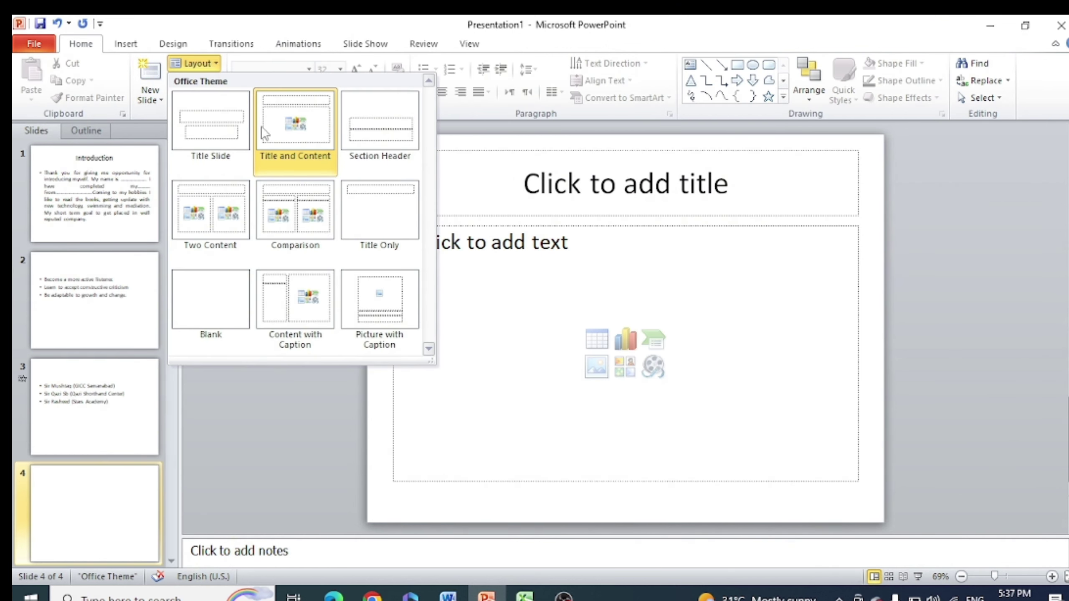
click(397, 212)
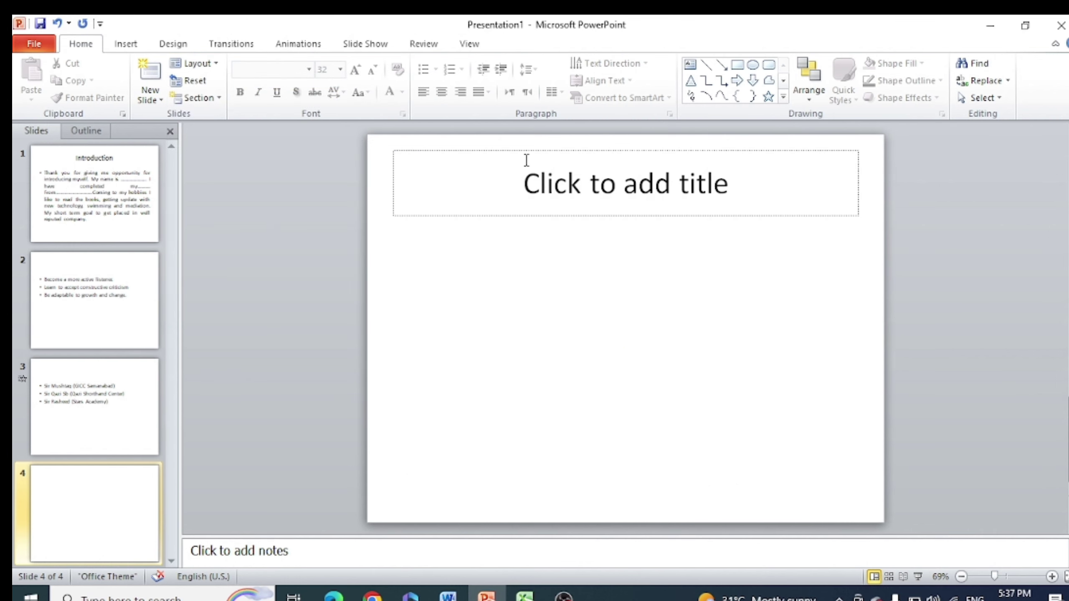
click(530, 181)
text(Thank y)
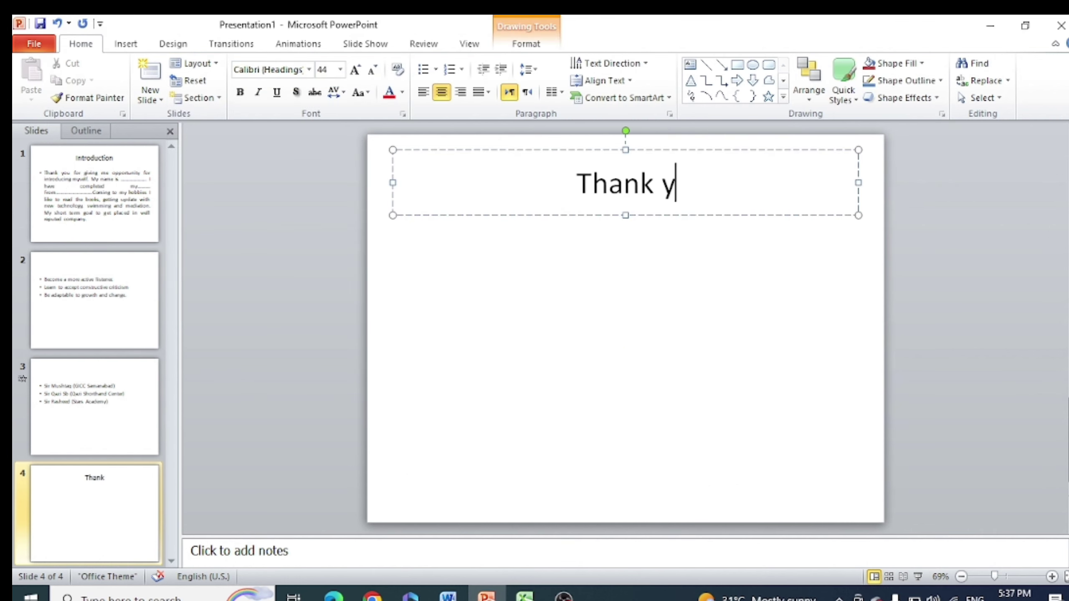
text(ou)
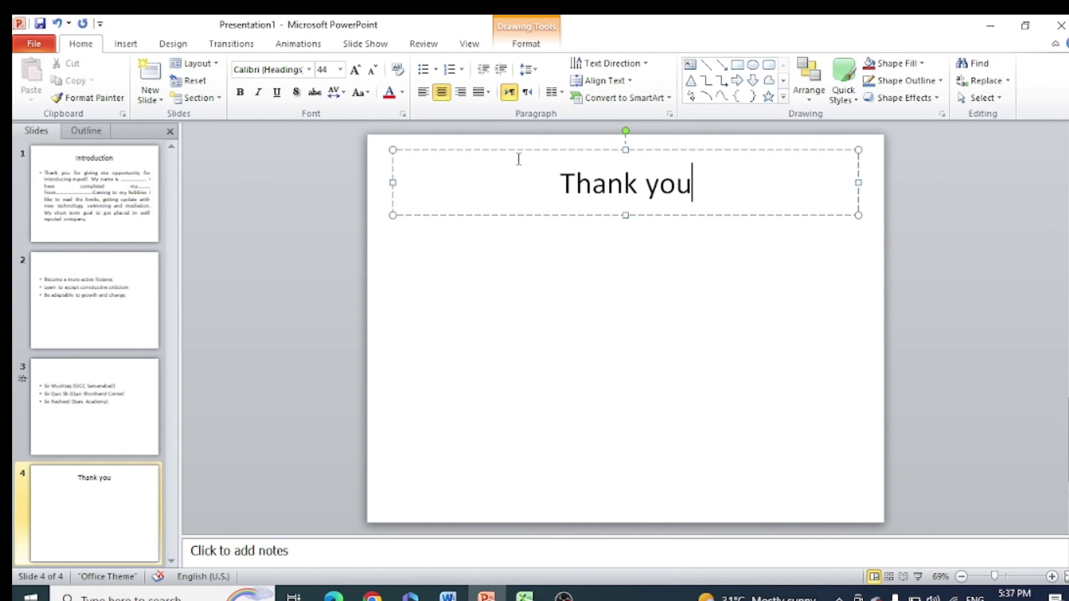
drag(512, 151, 513, 295)
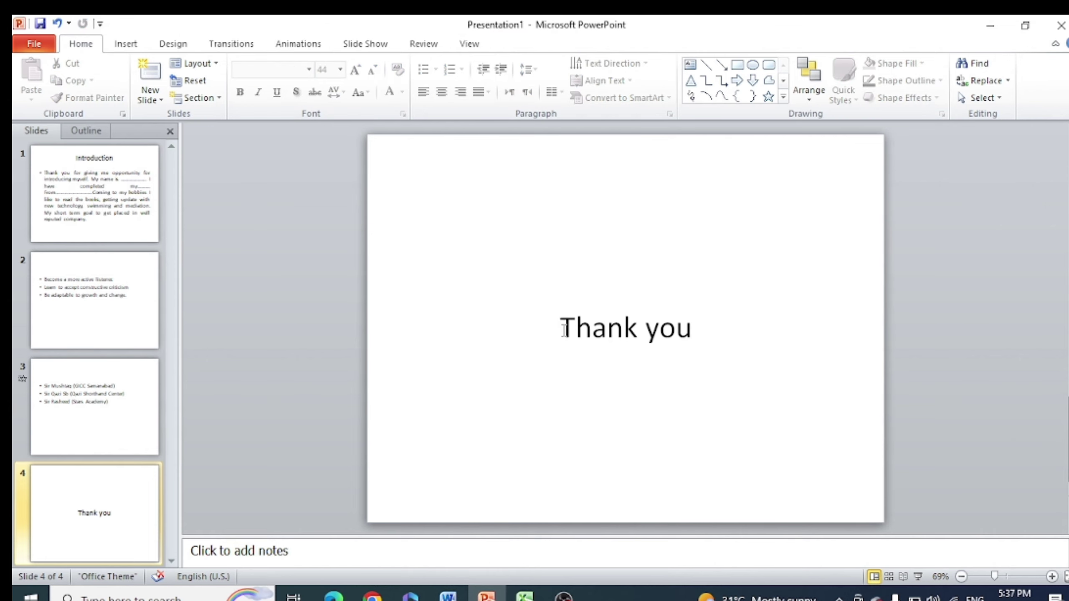
Step: Enlarge the 'Thank you' text to 96 pt, then bring the Word brief forward
drag(561, 335, 698, 336)
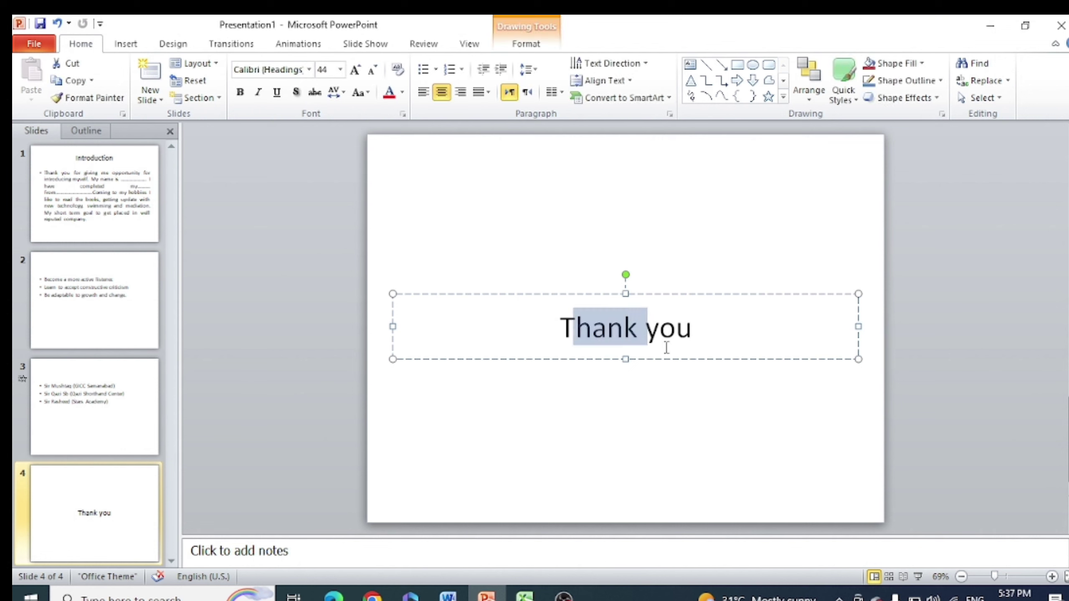
click(355, 69)
click(356, 70)
click(355, 69)
click(355, 69)
click(355, 69)
click(355, 69)
click(355, 69)
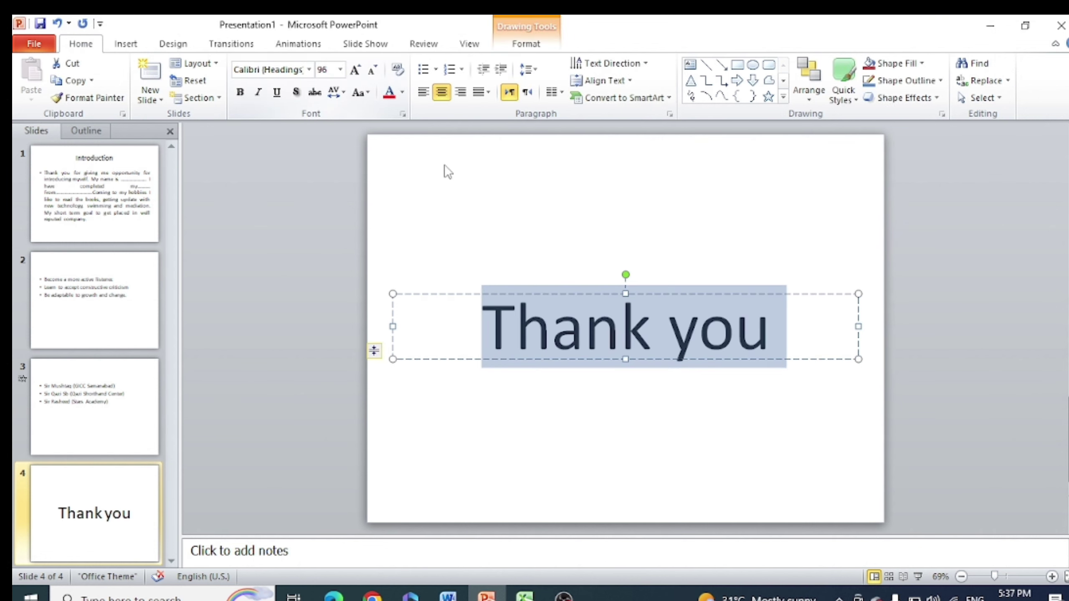
click(447, 171)
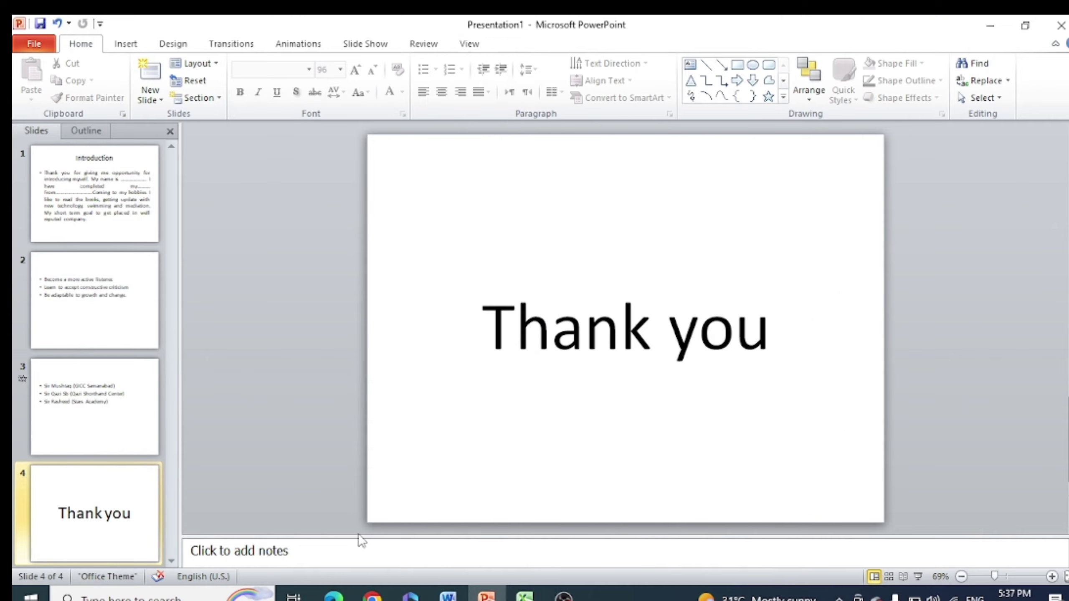
click(448, 595)
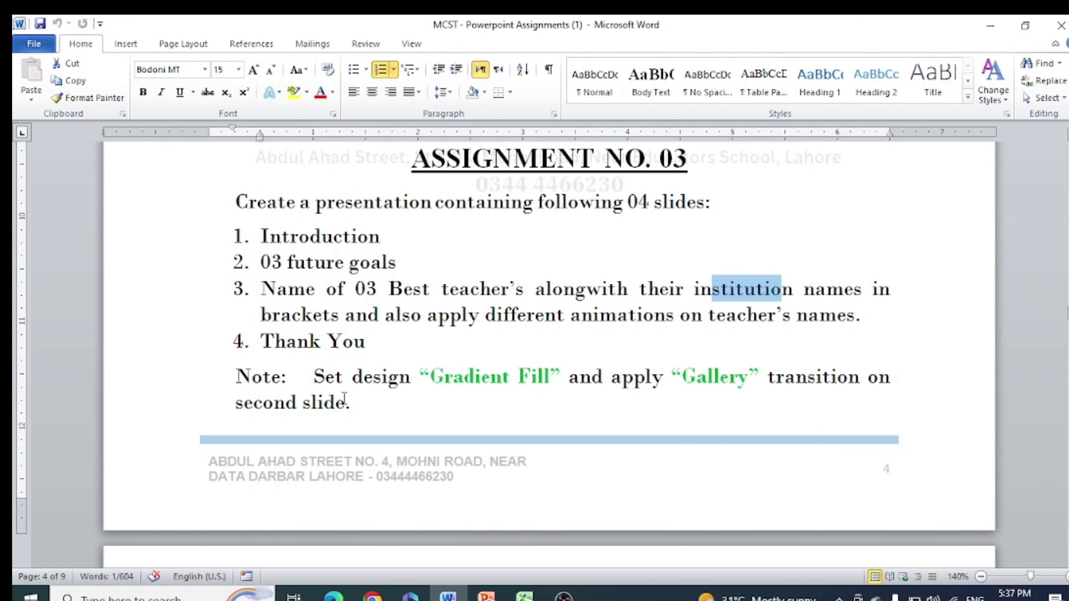
Step: Highlight the Word brief's note about Gradient Fill and the Gallery transition, then go back to PowerPoint
click(313, 380)
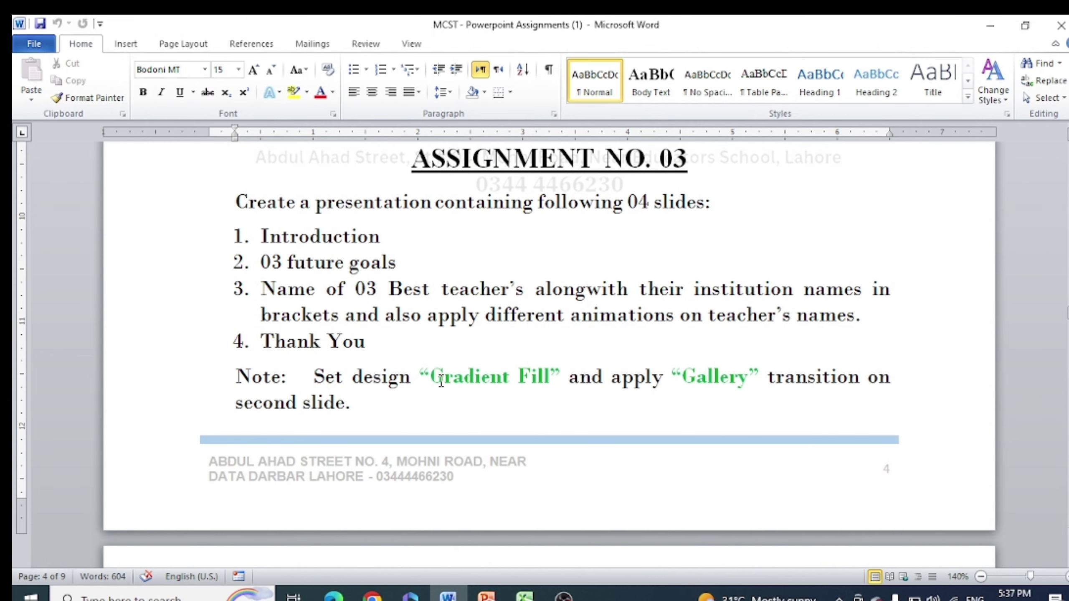
drag(430, 378, 524, 392)
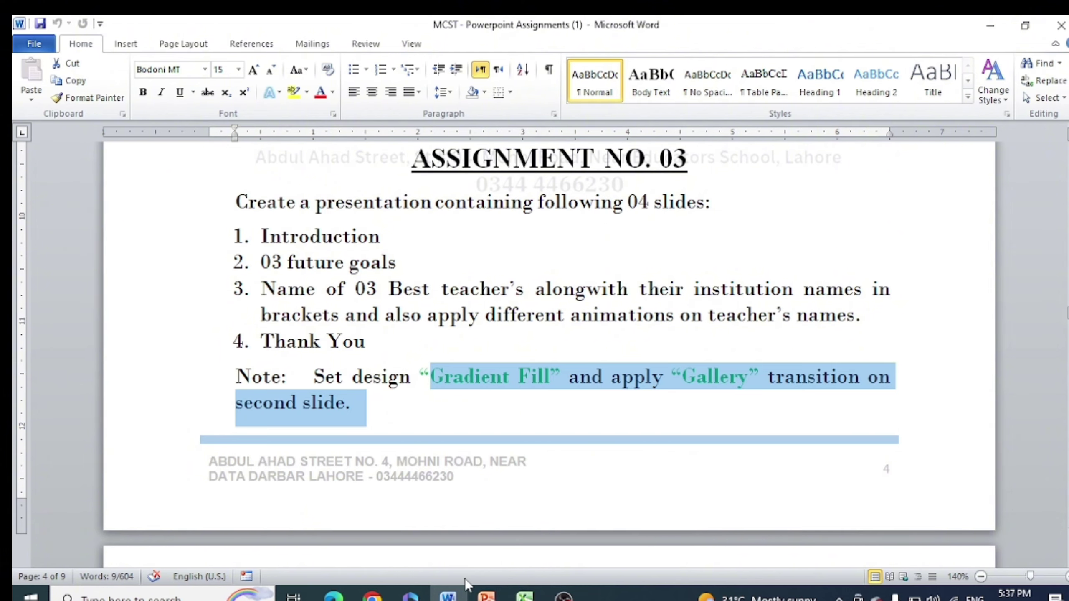
click(486, 595)
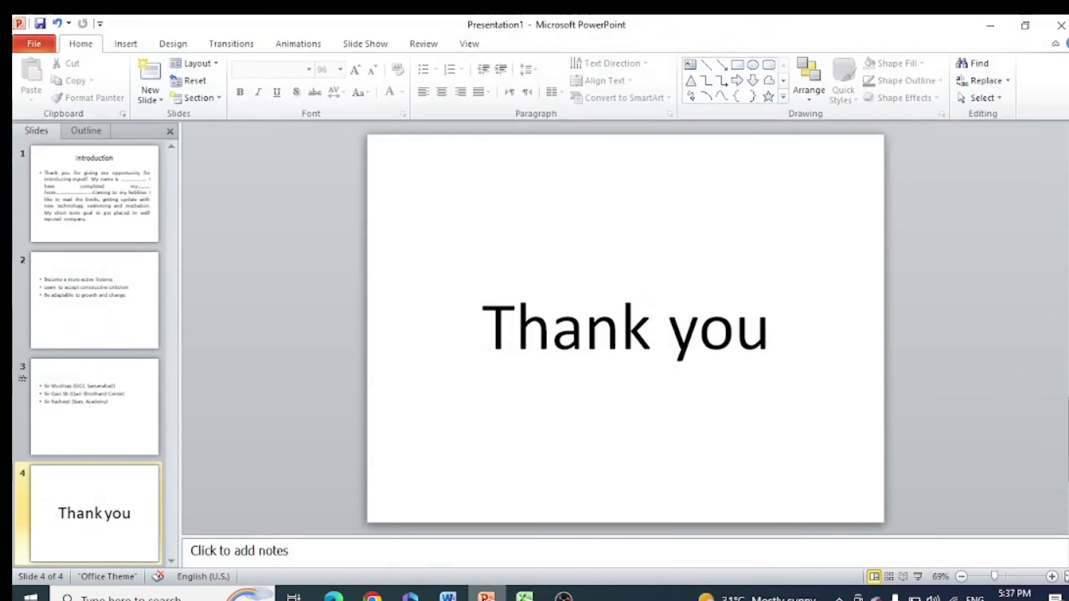
Step: Apply the striped gold preset gradient fill background to all slides
click(173, 44)
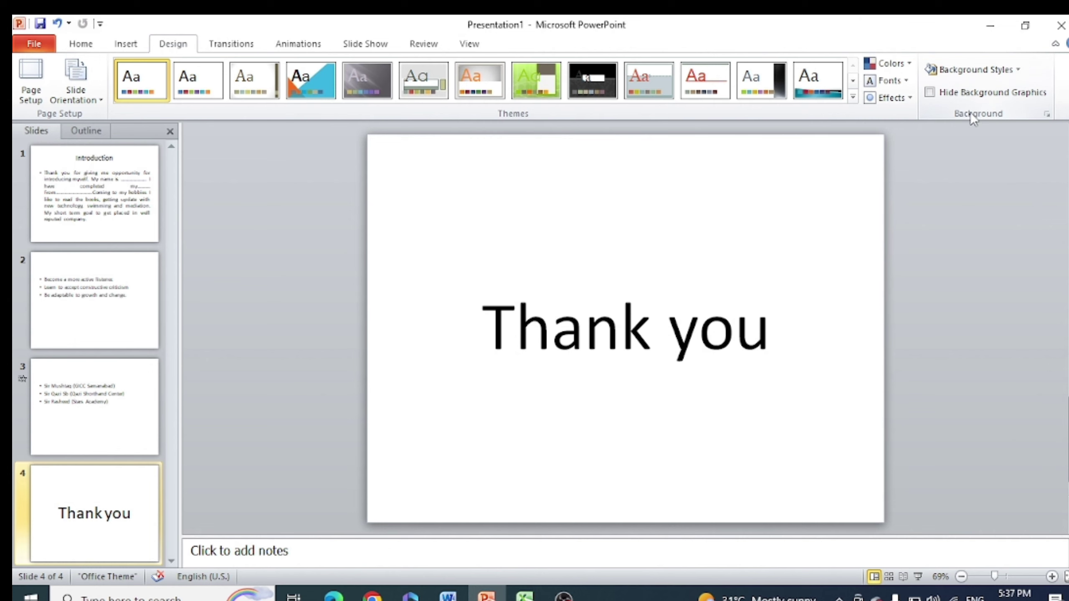
click(1047, 115)
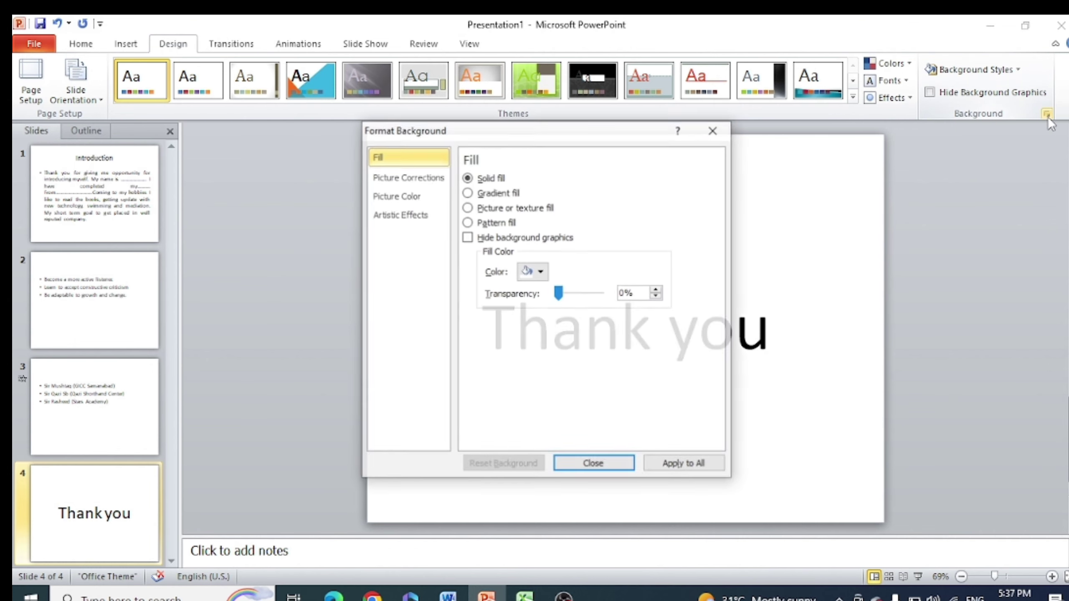
click(498, 192)
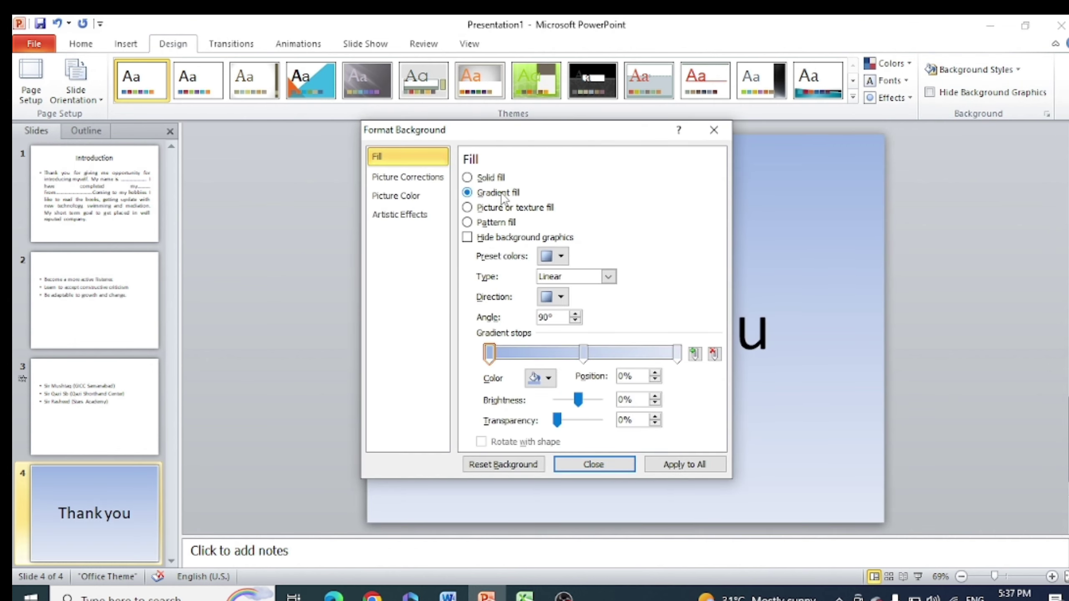
click(562, 261)
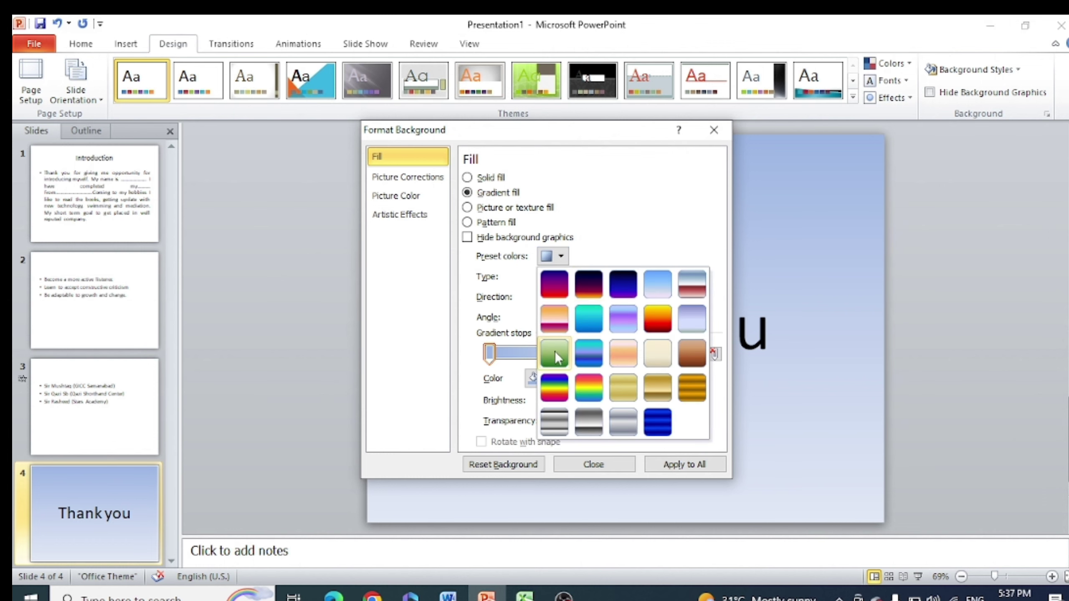
click(693, 388)
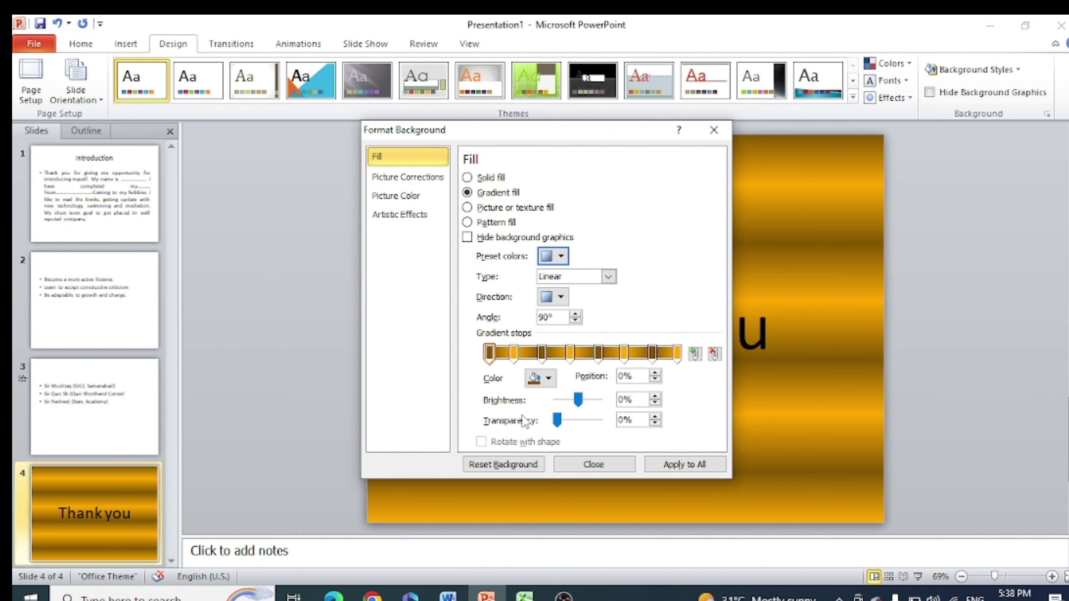
click(692, 464)
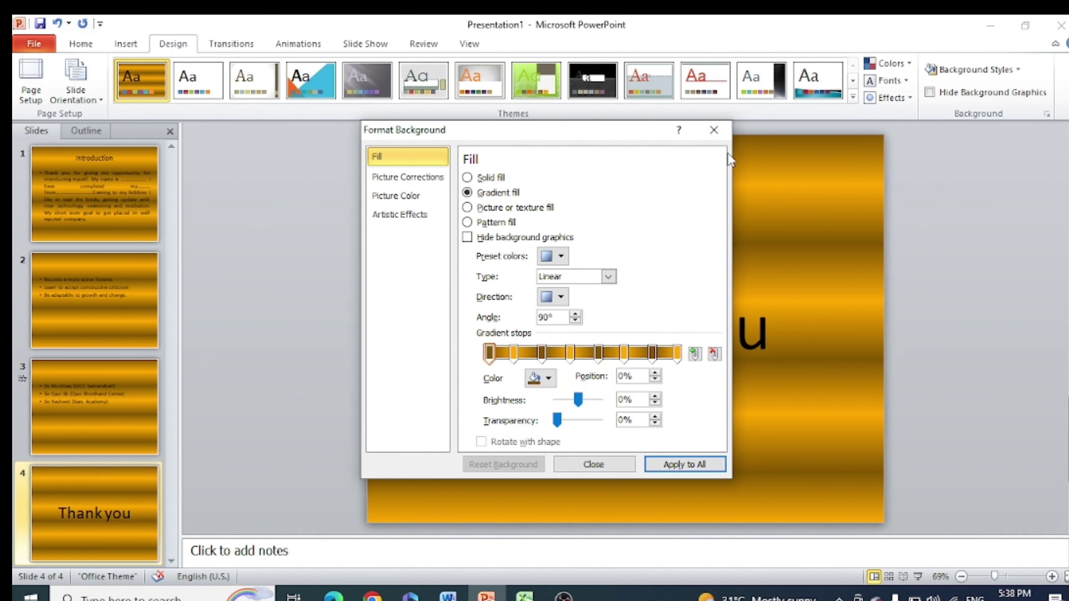
click(714, 131)
Step: Select slide 2, then clear the note selection in the Word brief and return to PowerPoint
click(148, 297)
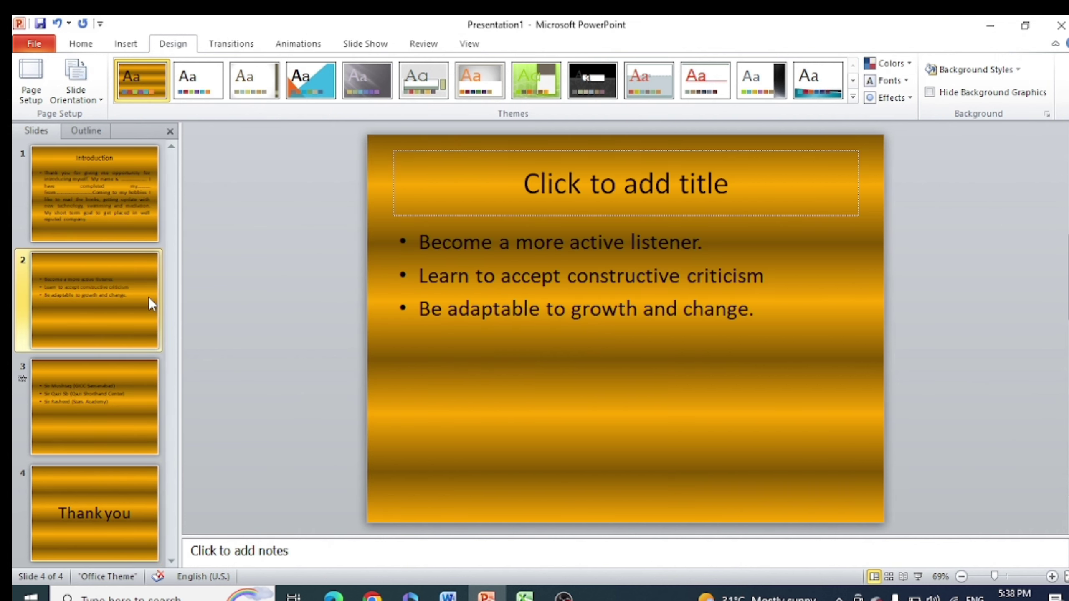
click(462, 594)
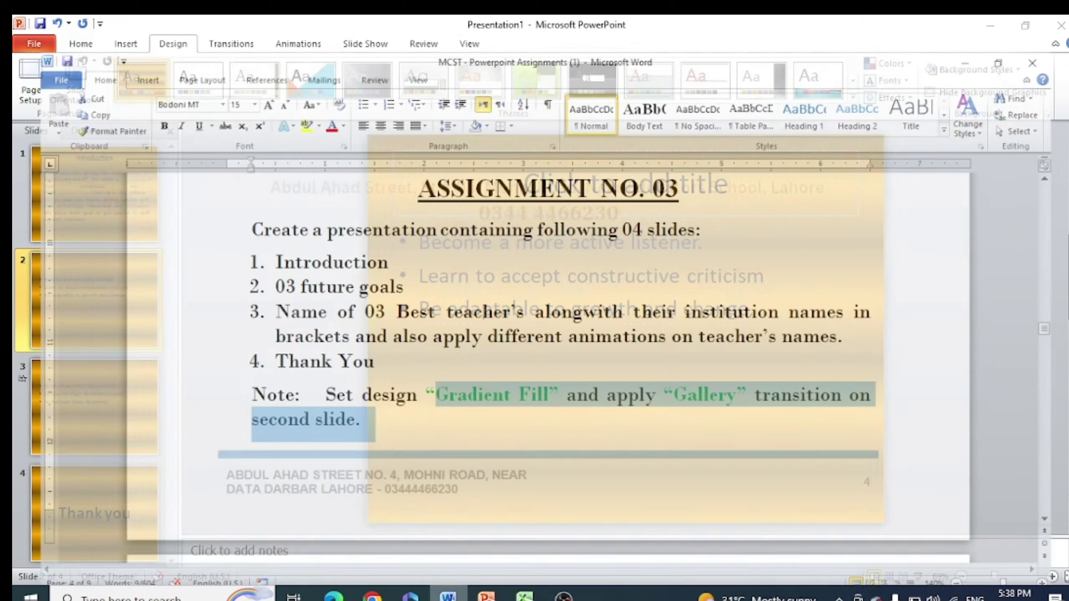
click(822, 422)
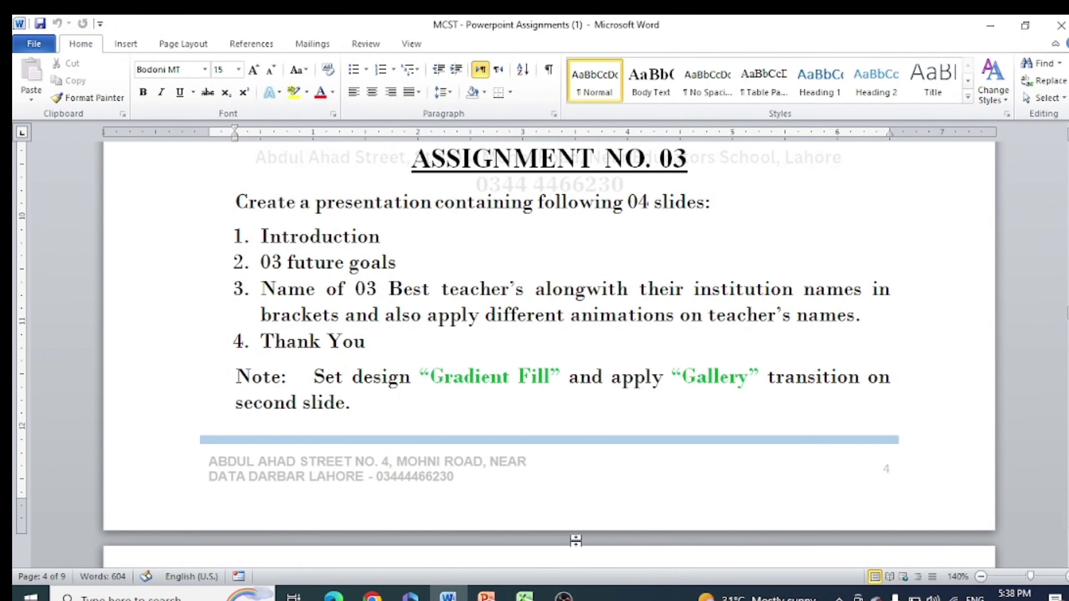
click(487, 594)
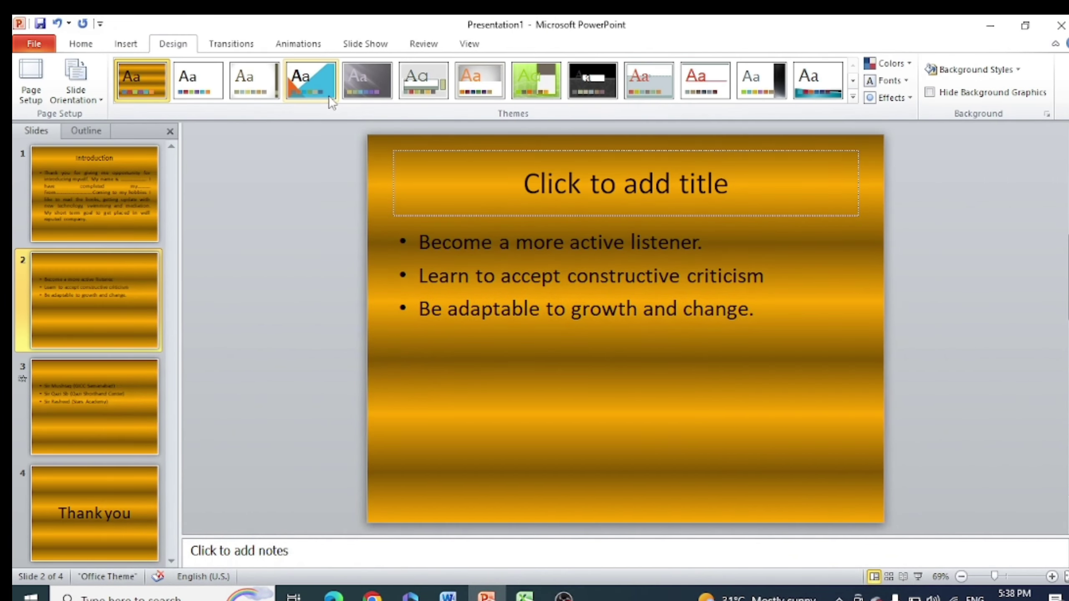
Step: Apply the Gallery transition to slide 2
click(221, 47)
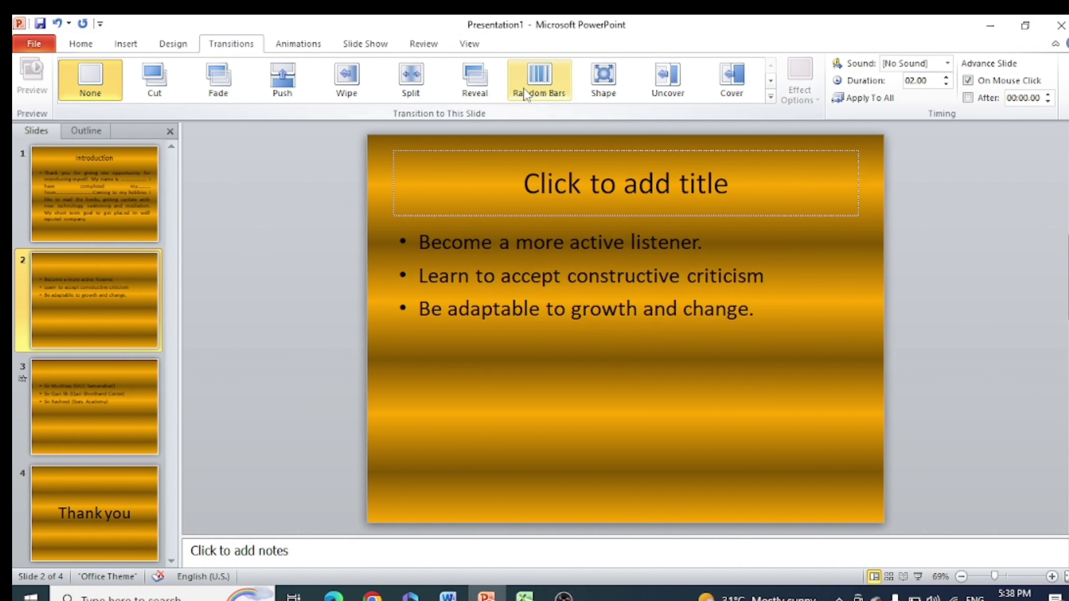
click(769, 96)
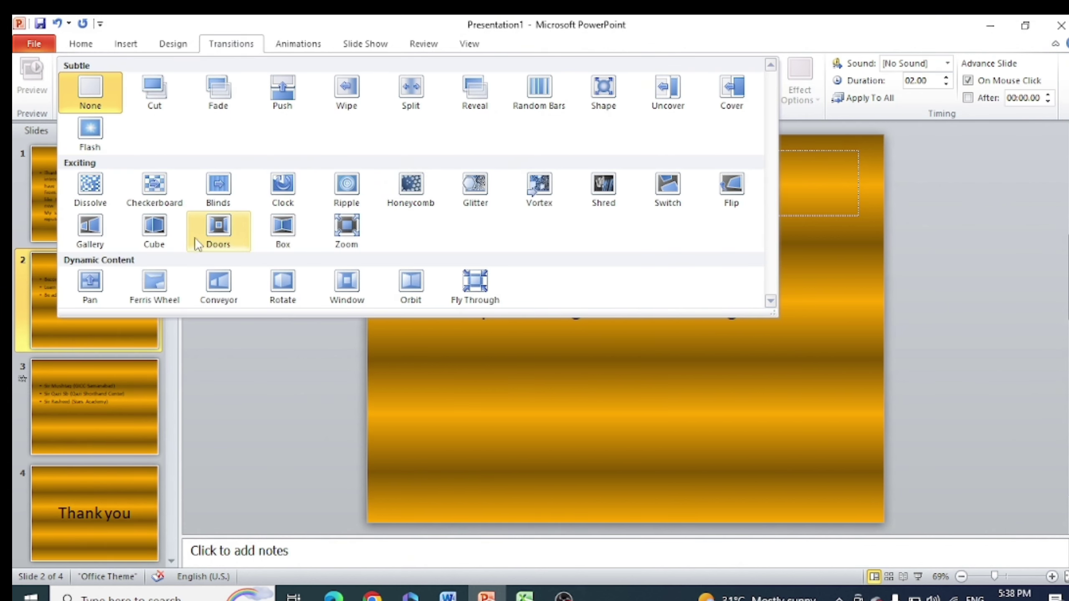
click(105, 225)
Step: Confirm 'Gallery' in the Word brief, then play the slide show through to the Thank you slide
click(448, 595)
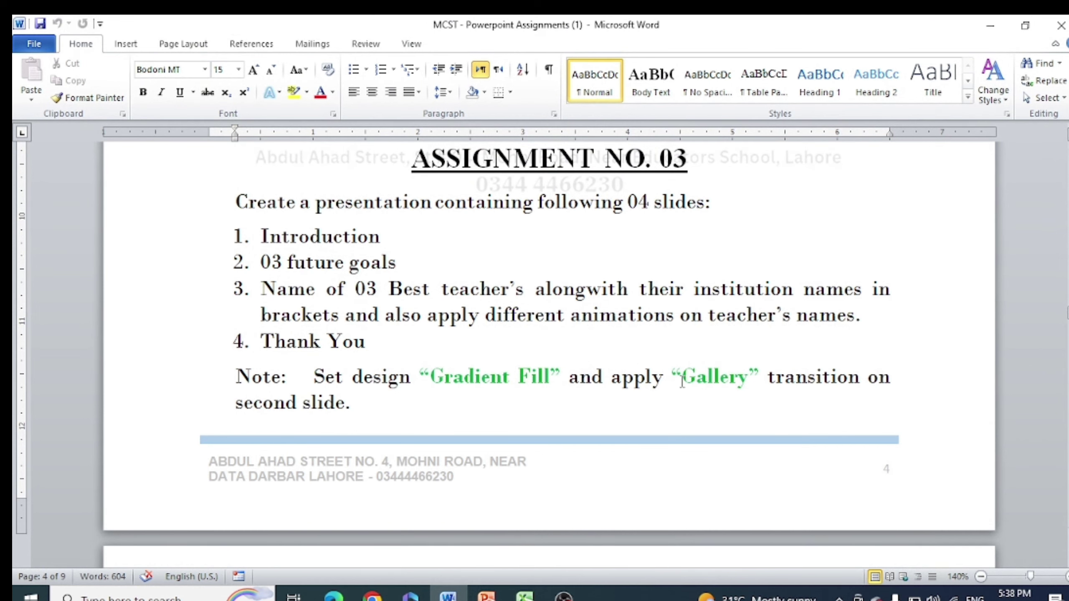
drag(681, 376, 738, 384)
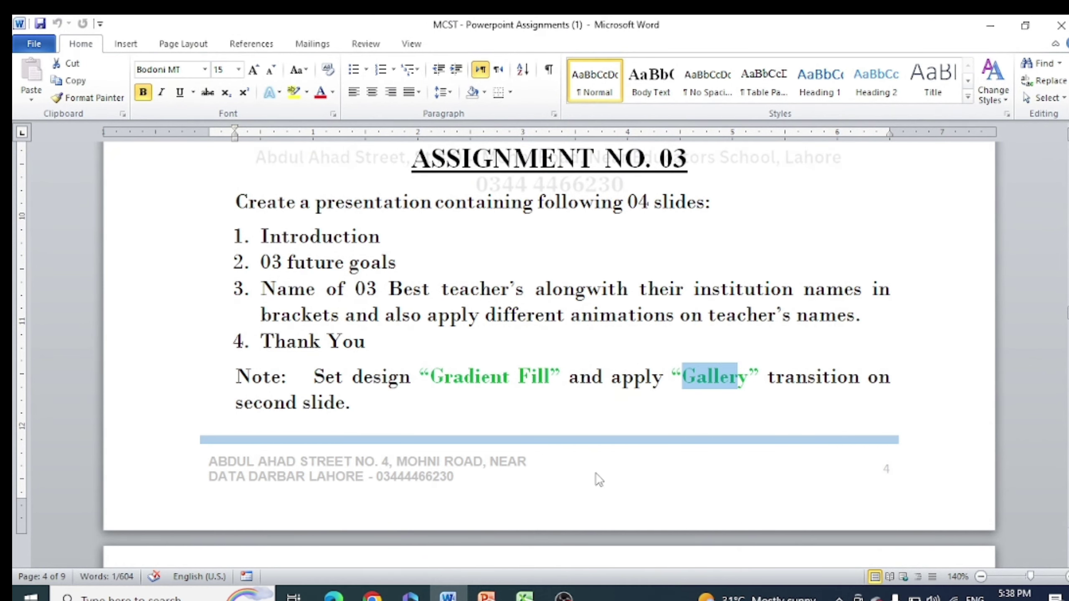
click(486, 595)
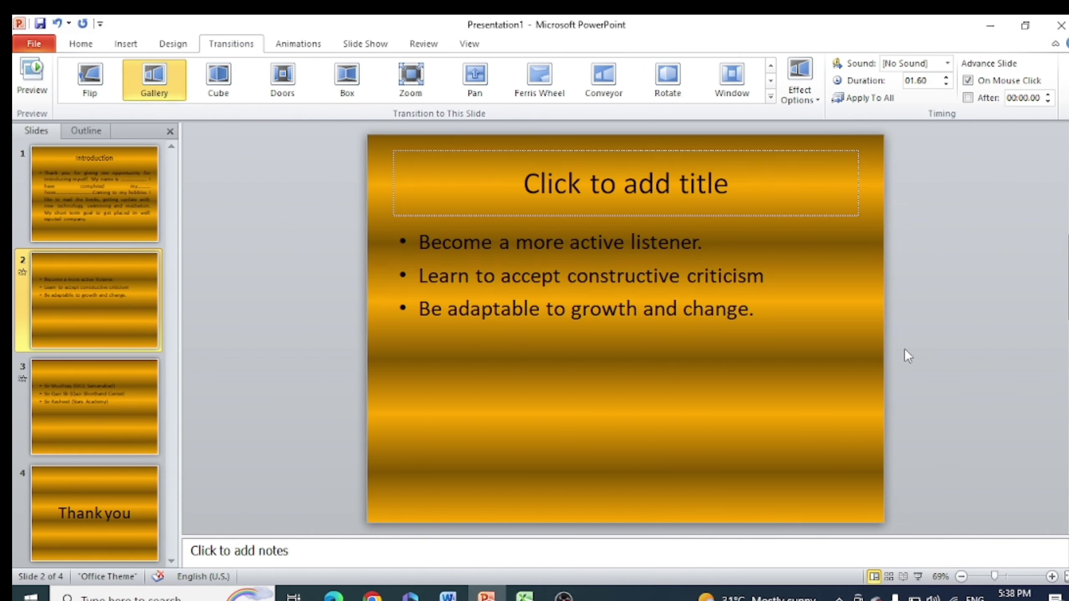
key(F5)
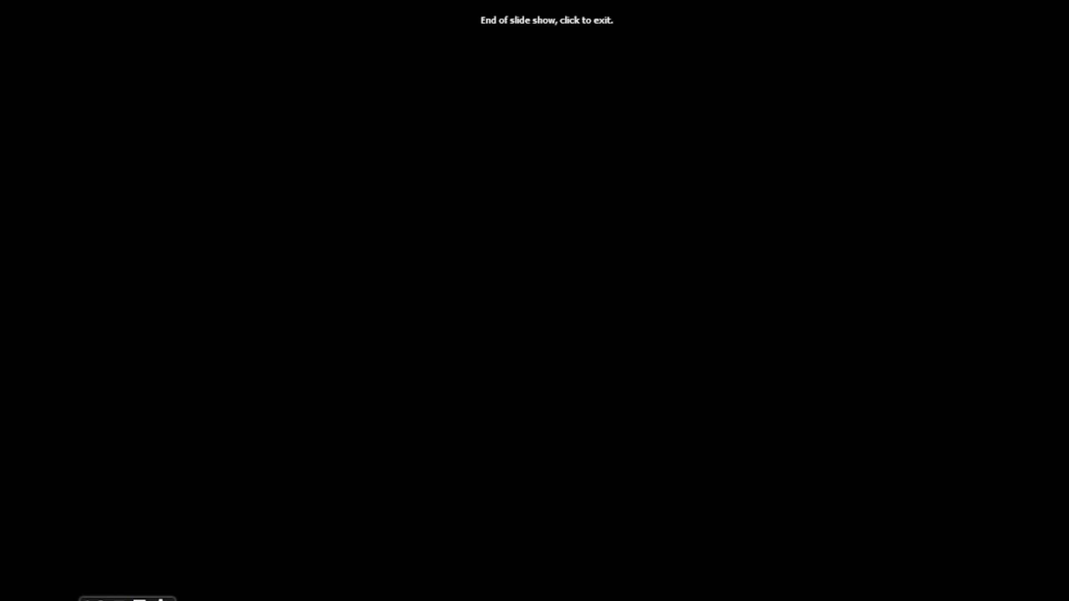
click(908, 348)
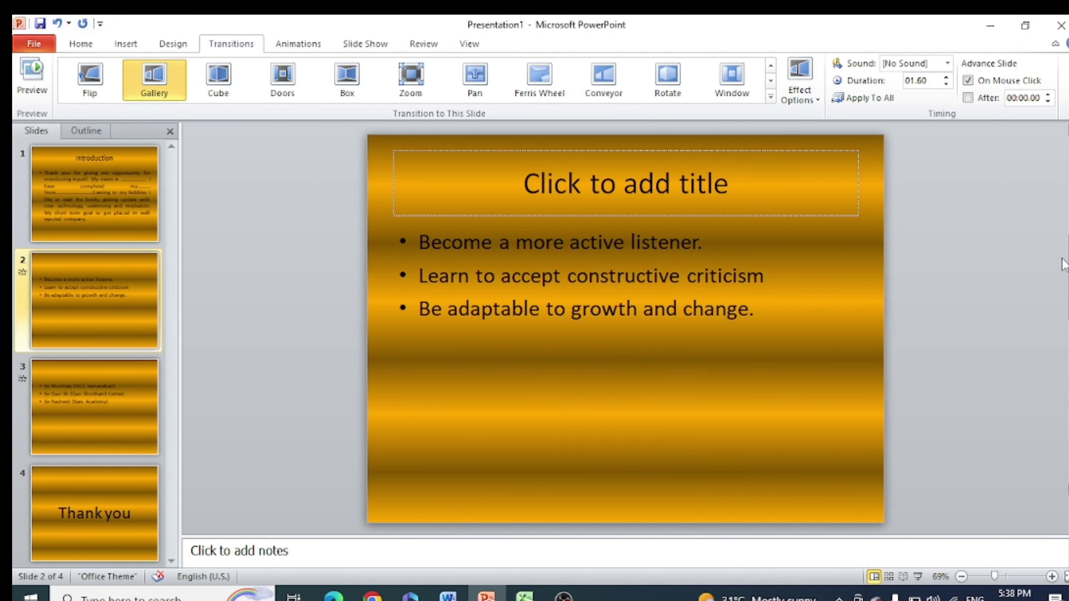